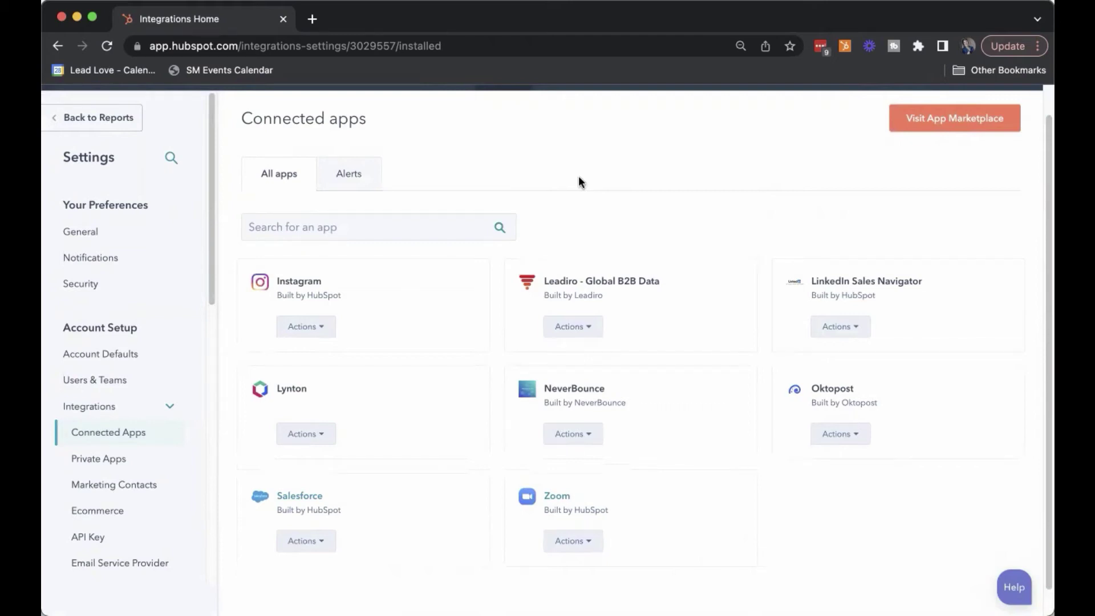
Open the Salesforce integration's Sync Health page and scroll down to its Sync errors section
scroll(578, 177, "down", 1)
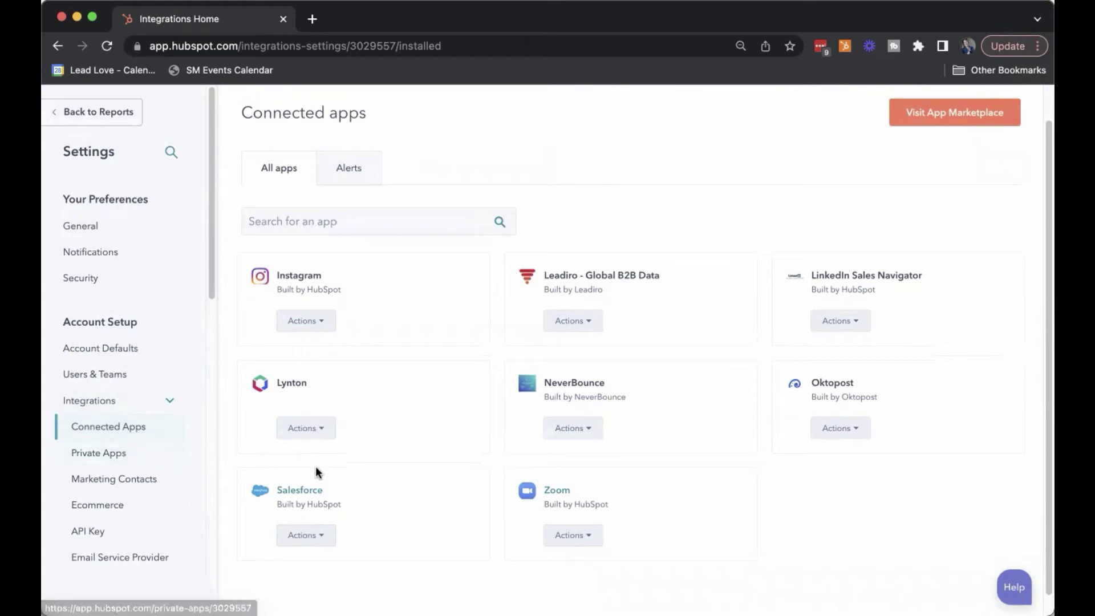
left_click(298, 492)
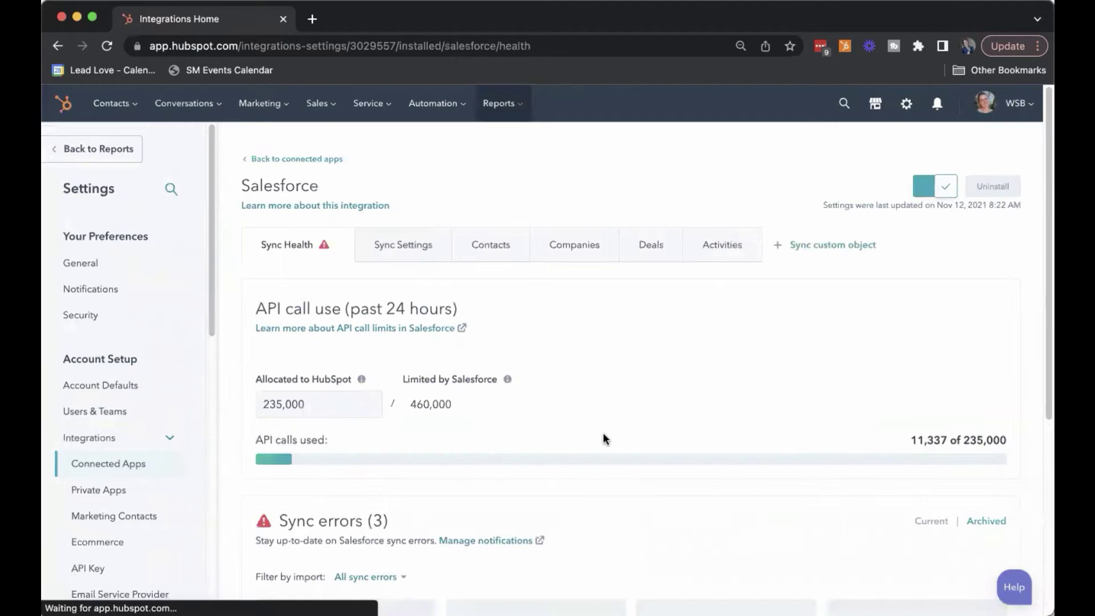
scroll(603, 433, "down", 3)
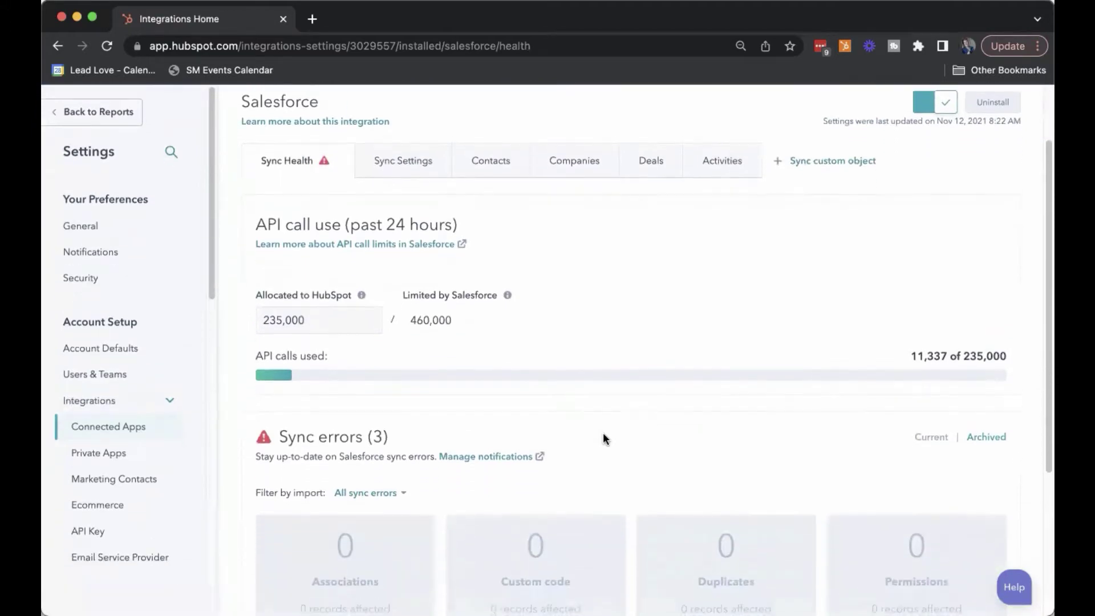
scroll(605, 438, "down", 2)
scroll(604, 438, "up", 1)
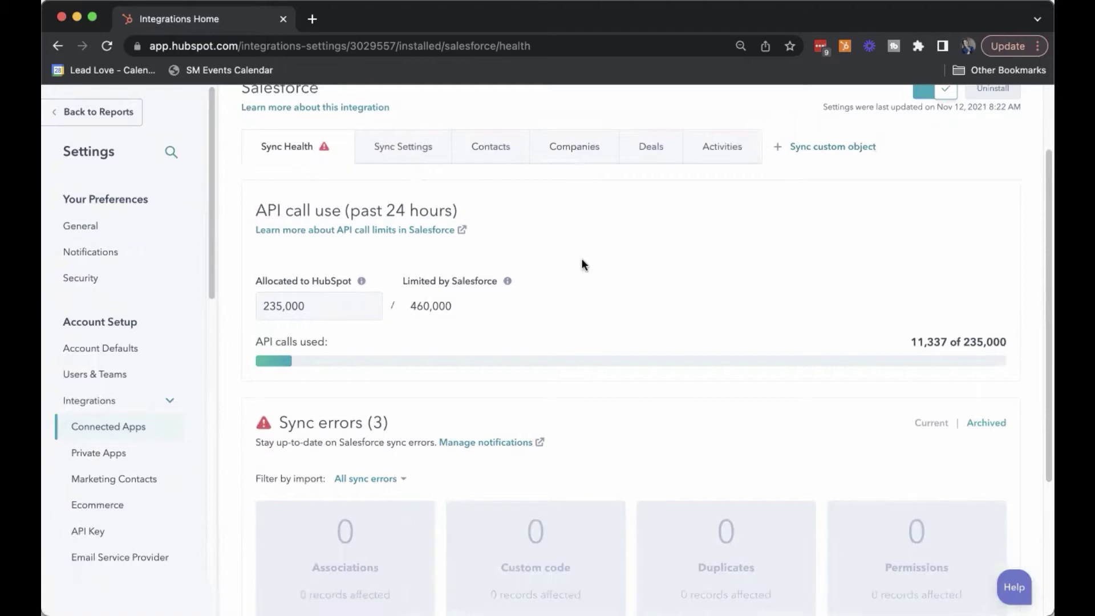
scroll(582, 260, "down", 3)
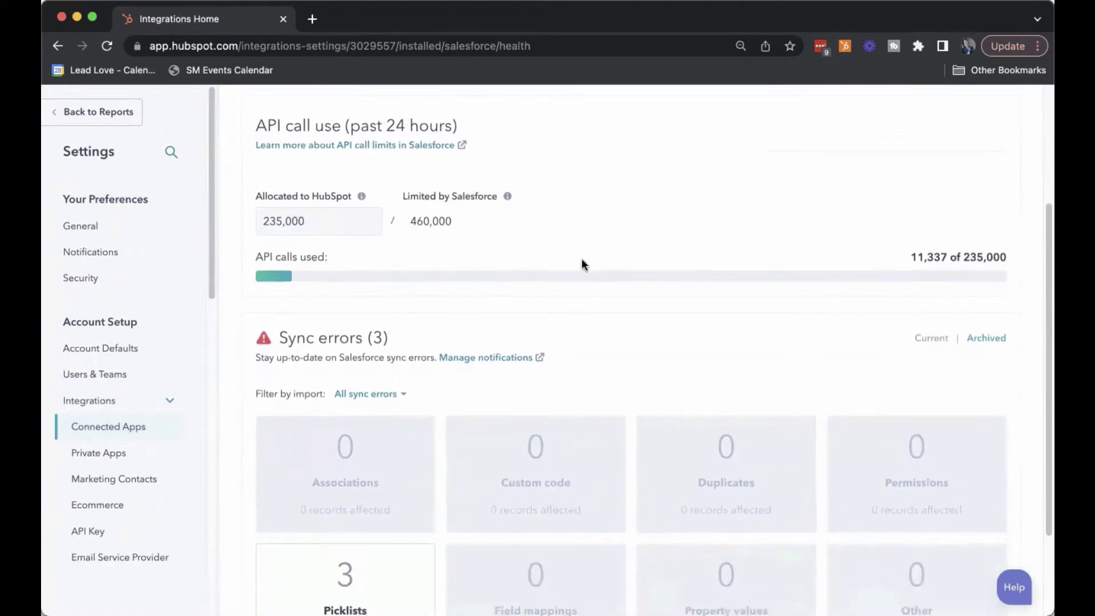
scroll(546, 233, "down", 3)
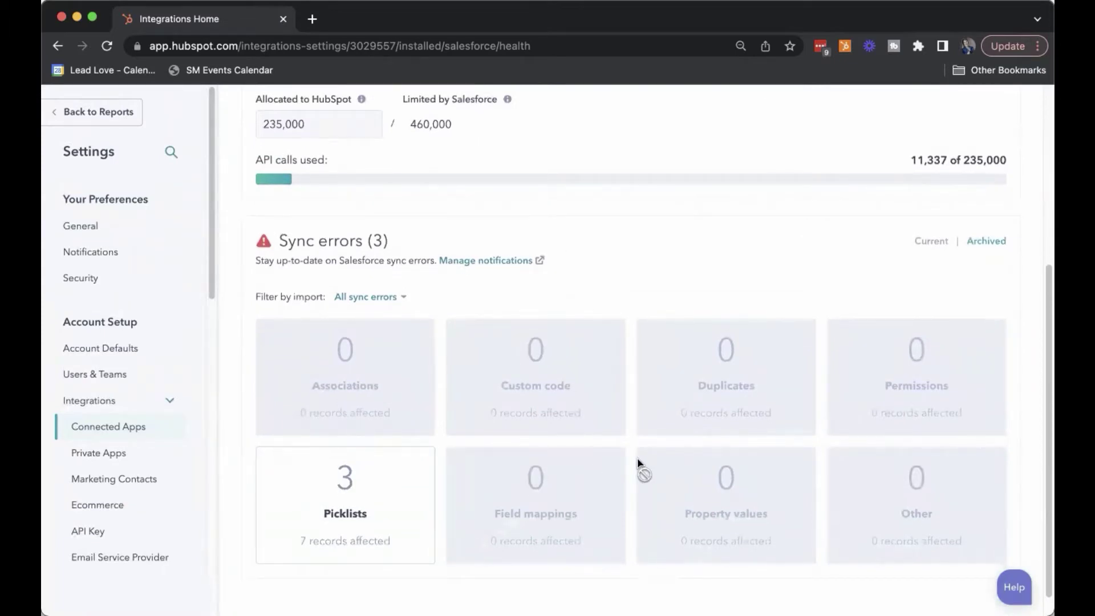
Open the 3 picklist errors and resync the first Inactive Salesforce owner error's 3 contacts
left_click(399, 494)
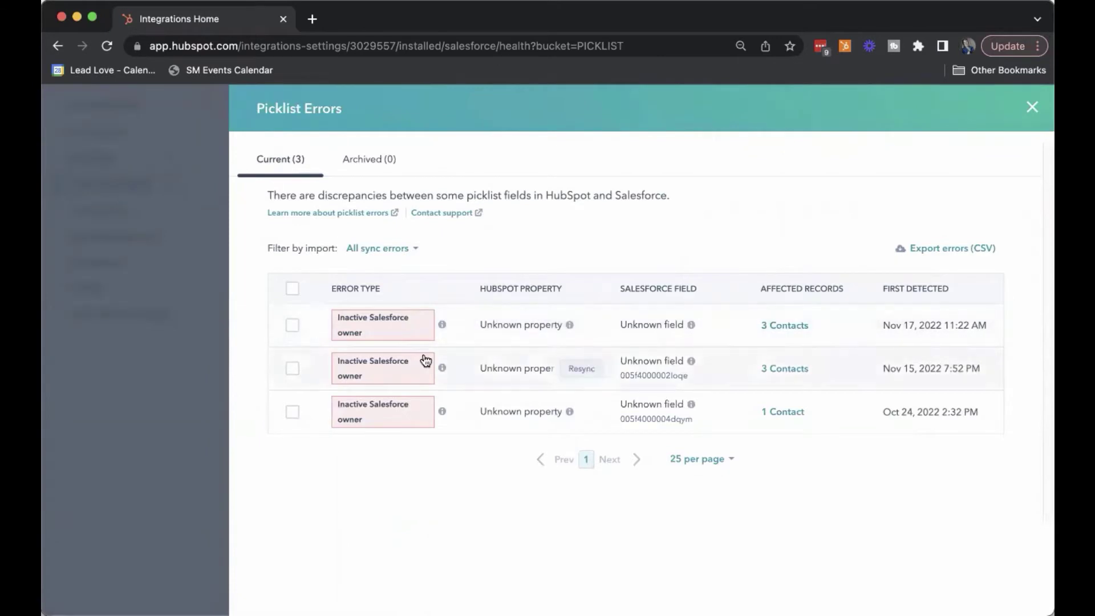
mouse_move(380, 333)
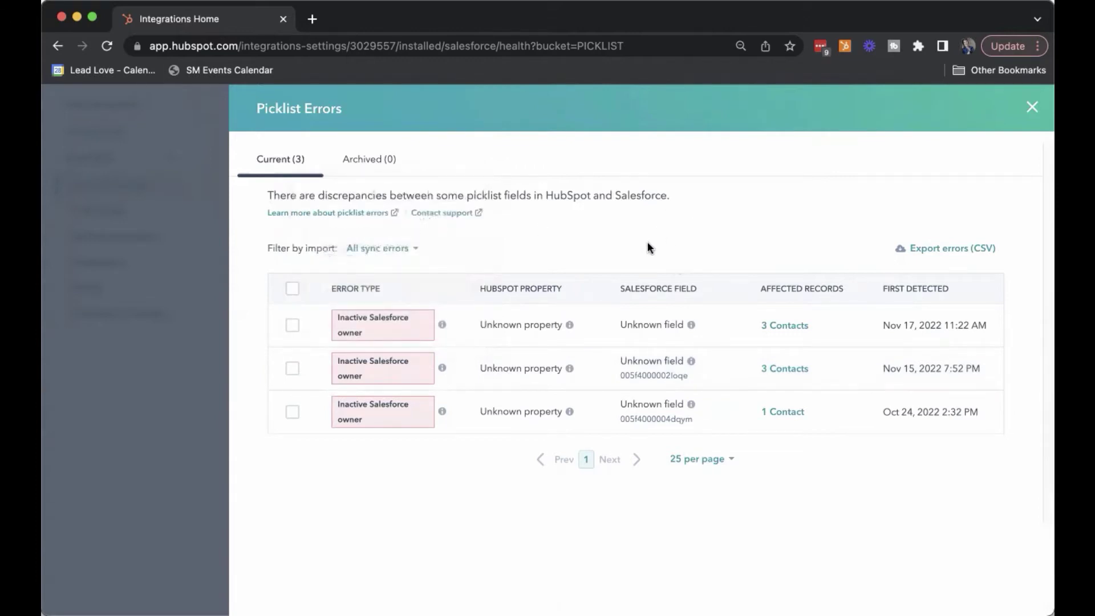
mouse_move(577, 330)
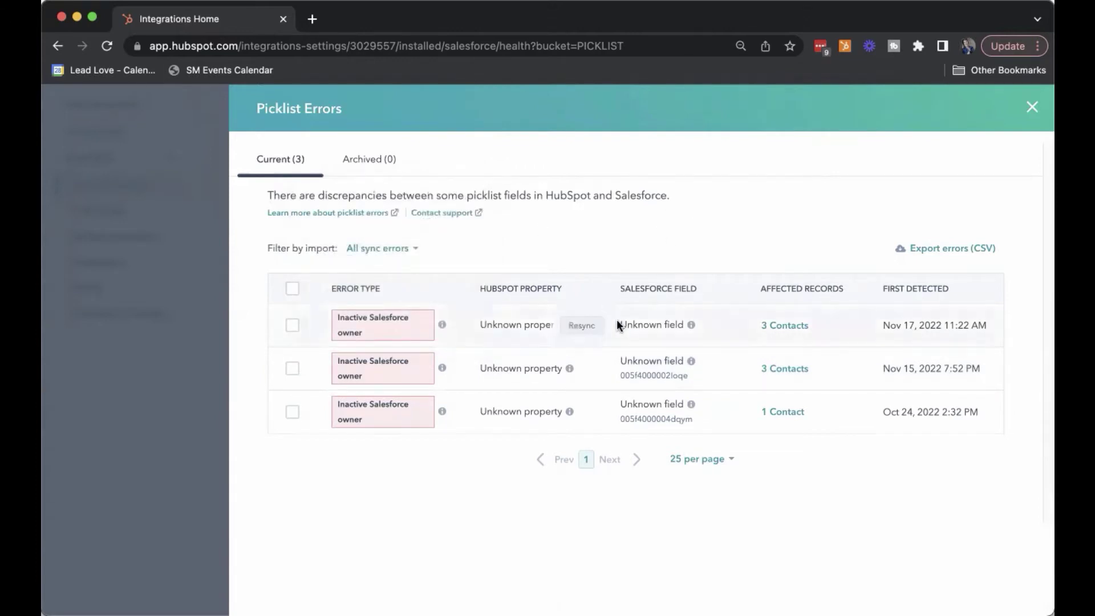
left_click(577, 329)
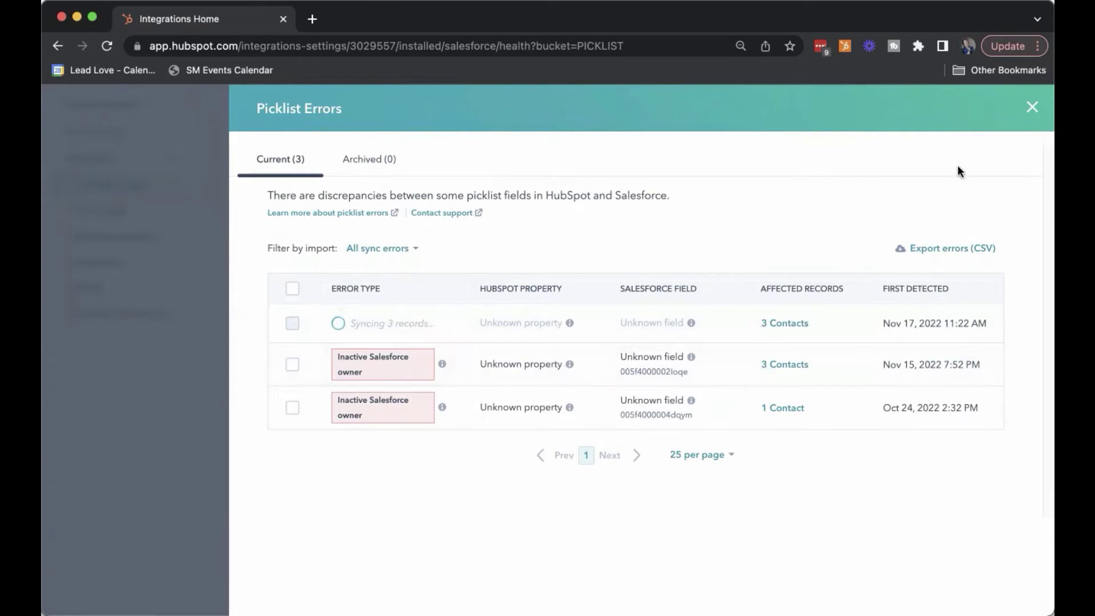
Close the Picklist Errors panel and return to the top of the Sync Health page
left_click(1030, 109)
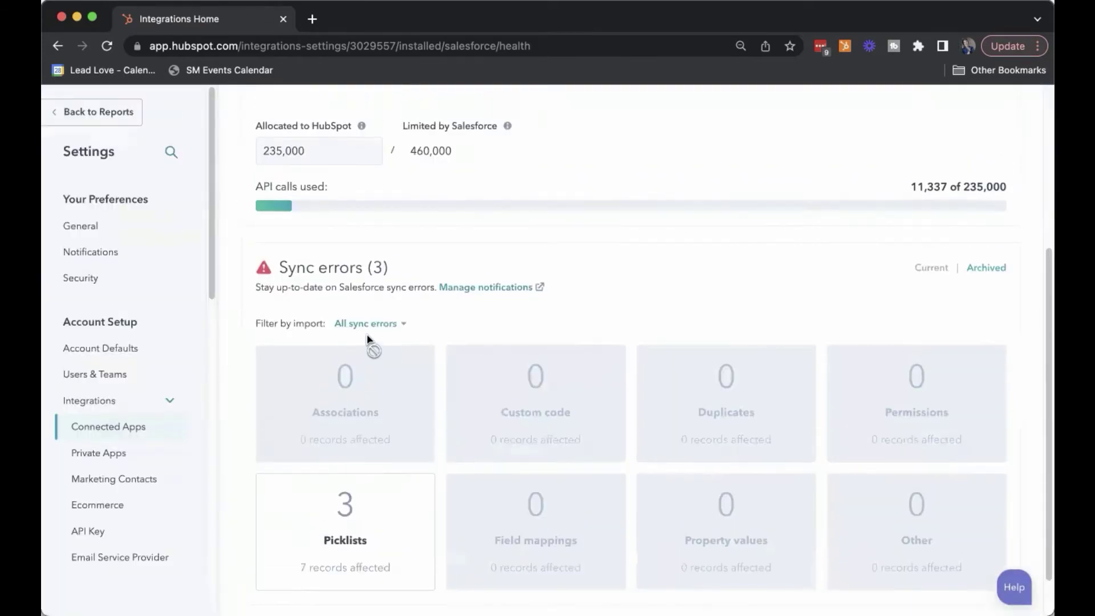
scroll(366, 334, "up", 2)
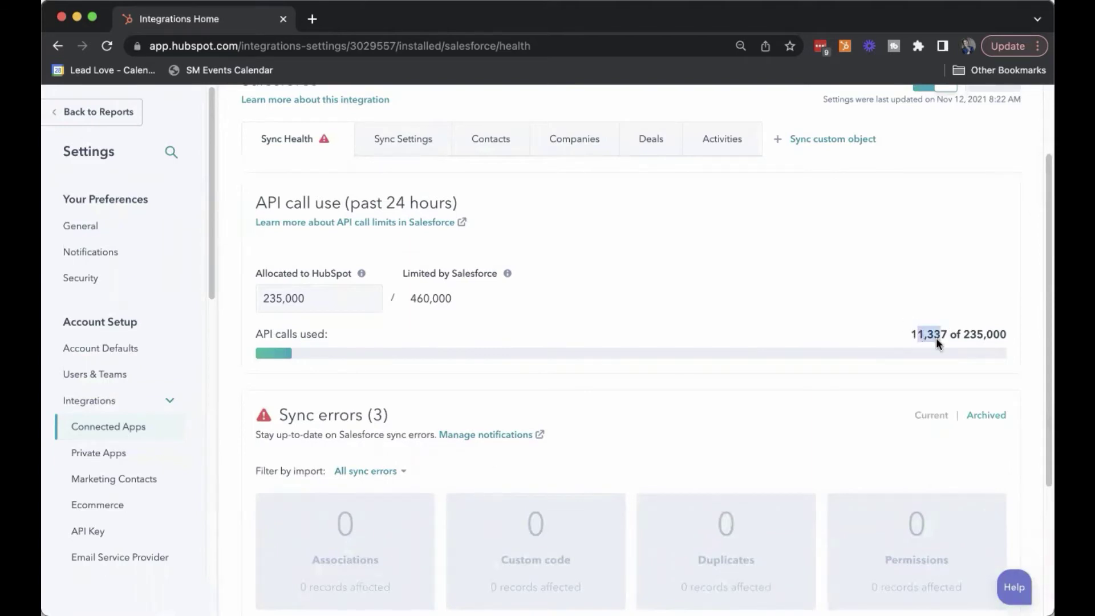
left_click(953, 316)
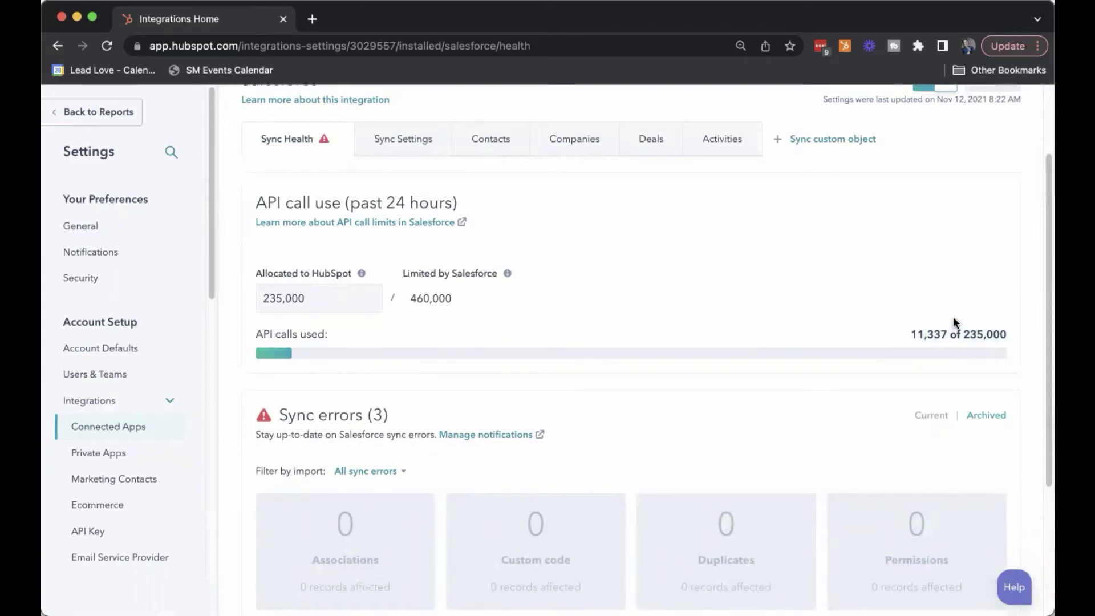
Show the HubSpot → Salesforce sync tab, highlighting the Salesforce Integration List inclusion requirement
left_click(402, 147)
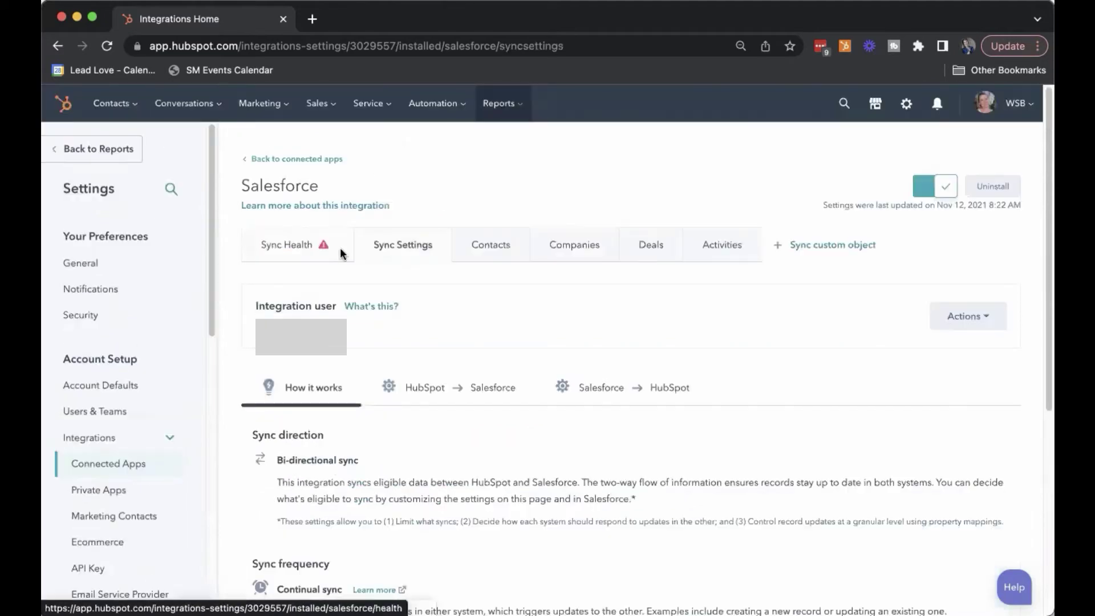
scroll(367, 320, "down", 5)
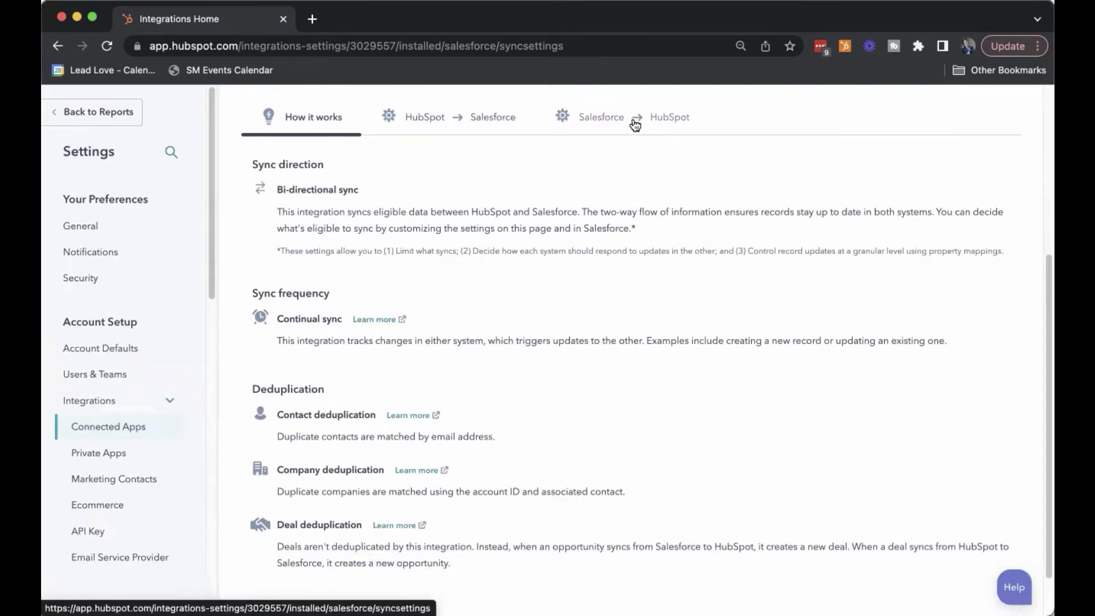
left_click(462, 117)
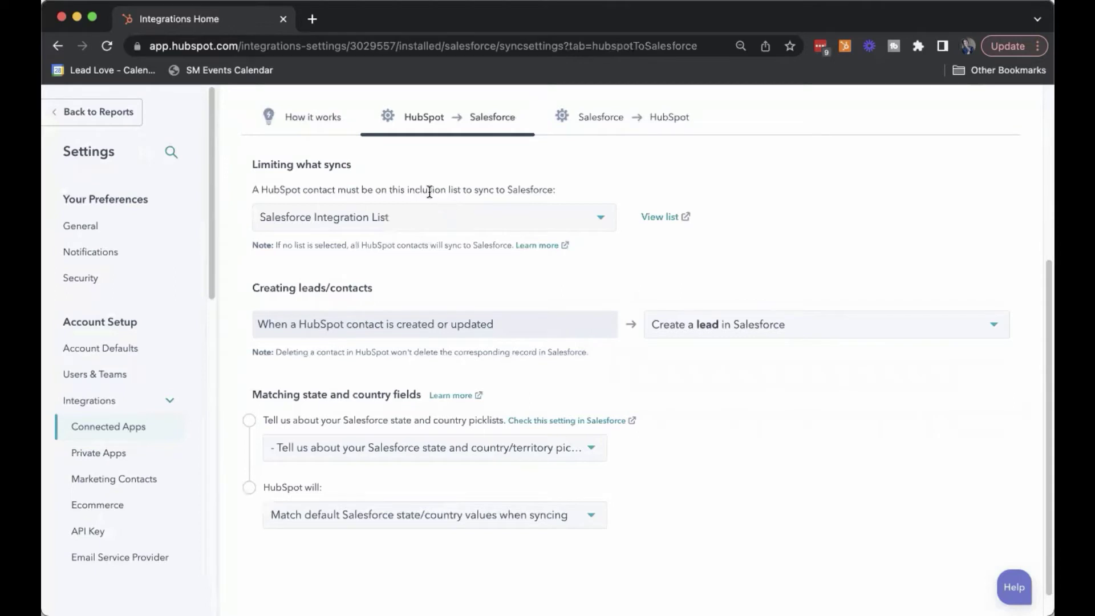
left_click_drag(432, 190, 465, 187)
left_click(465, 187)
left_click_drag(321, 289, 341, 284)
left_click(341, 284)
left_click_drag(374, 286, 333, 290)
left_click(333, 290)
left_click(748, 327)
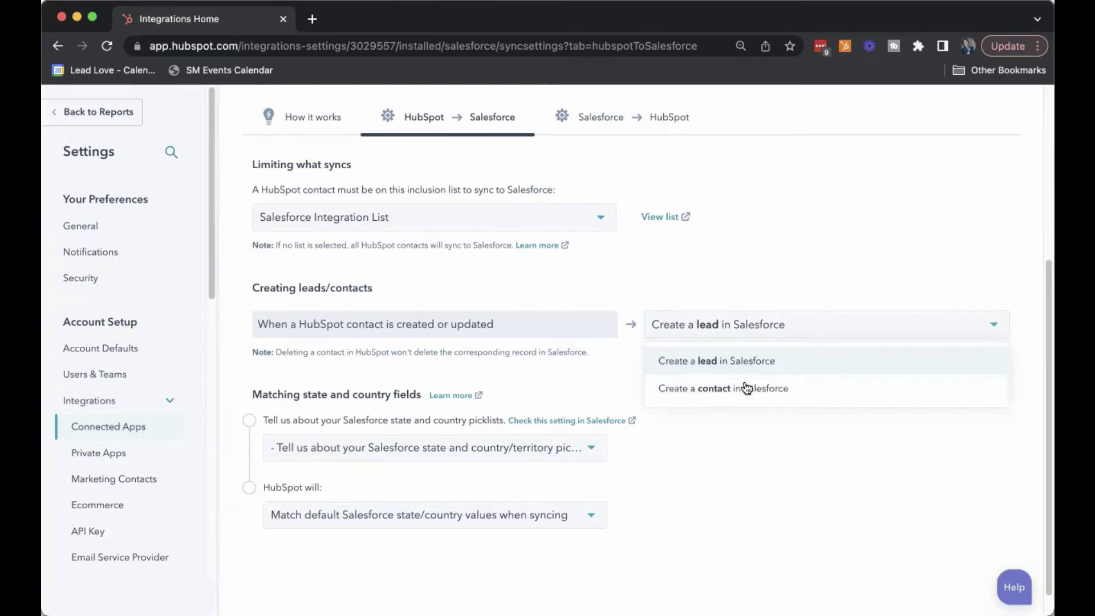
left_click(735, 294)
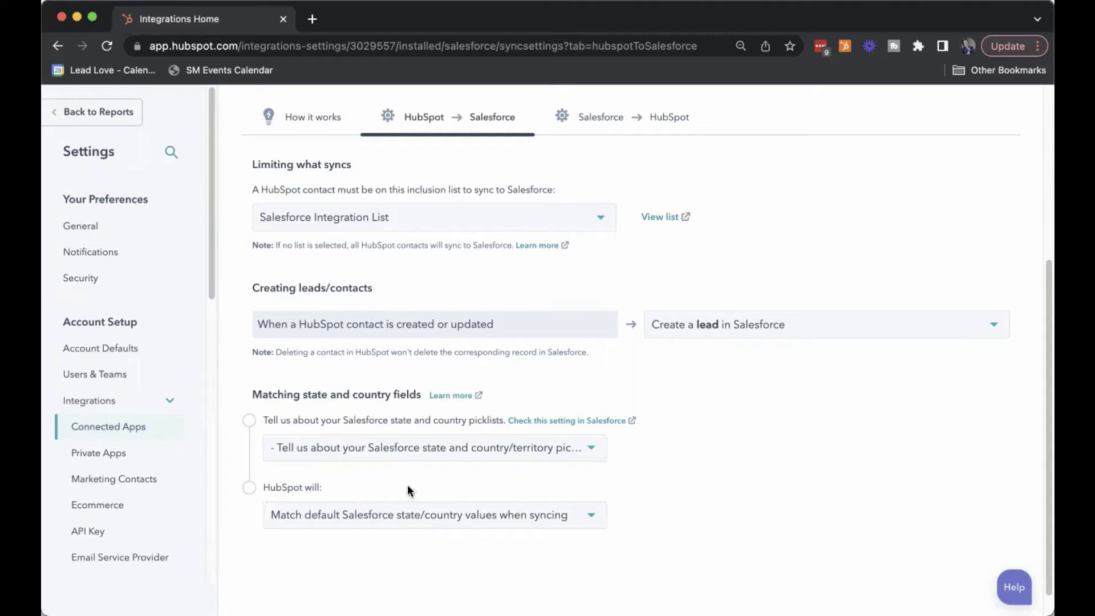
scroll(408, 486, "up", 2)
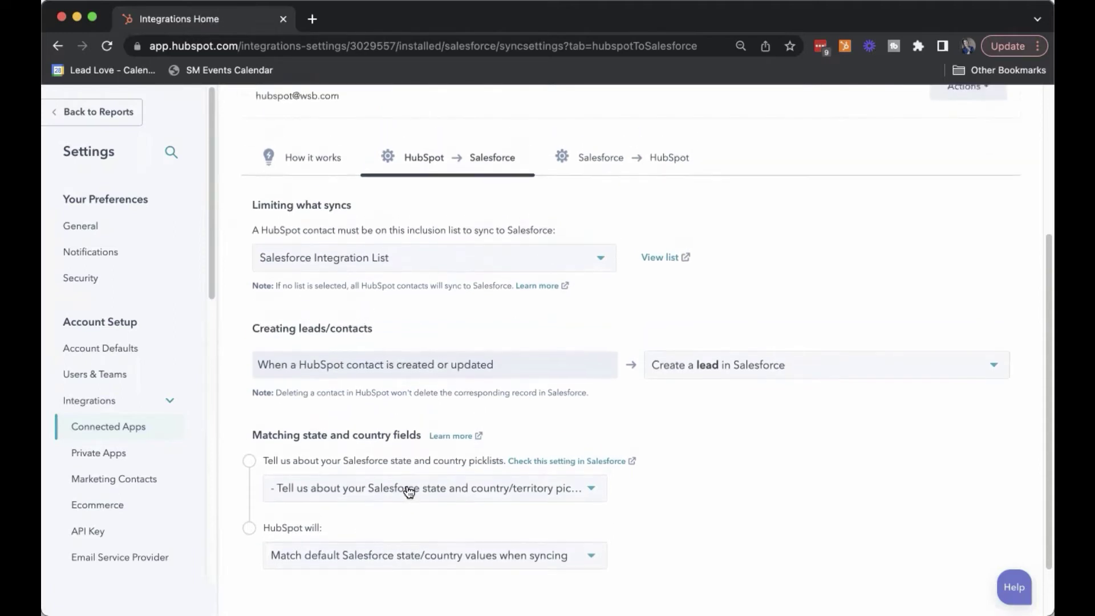
Show the Salesforce → HubSpot sync tab and highlight the rule for deleted Salesforce leads
left_click(638, 169)
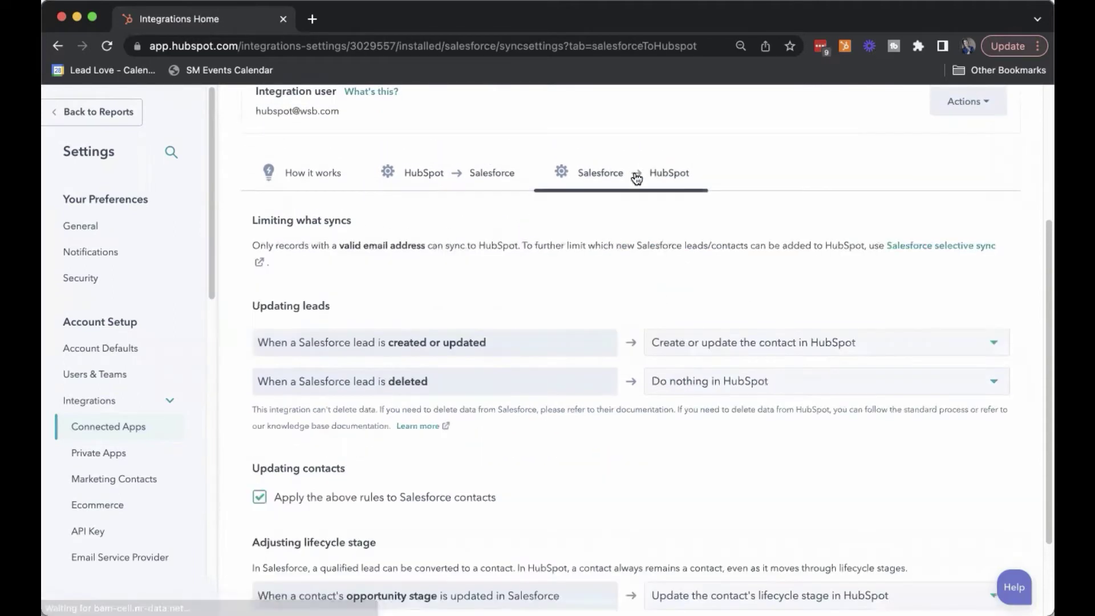
scroll(450, 279, "down", 3)
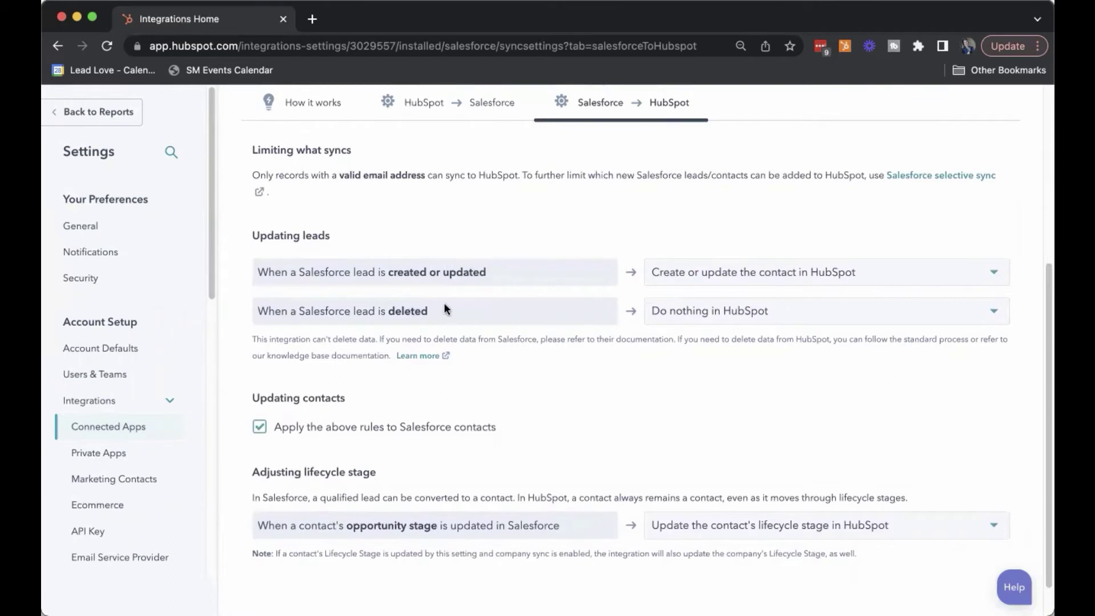
left_click_drag(444, 308, 374, 310)
left_click(491, 308)
Check the lead-deleted options, leaving Do nothing in HubSpot, and scroll back to the top
left_click(659, 317)
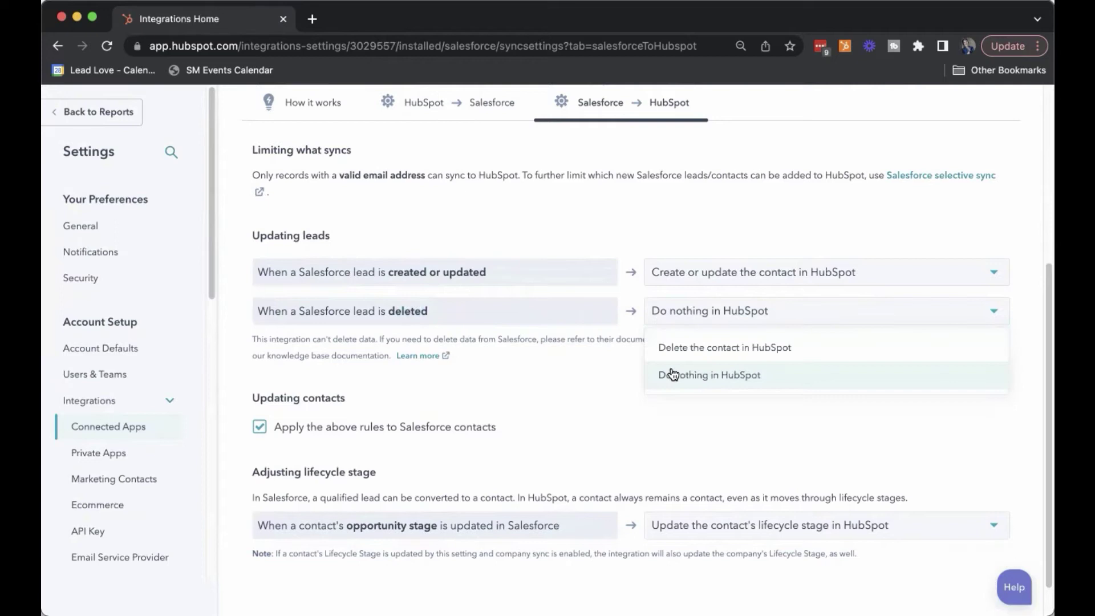
left_click(648, 379)
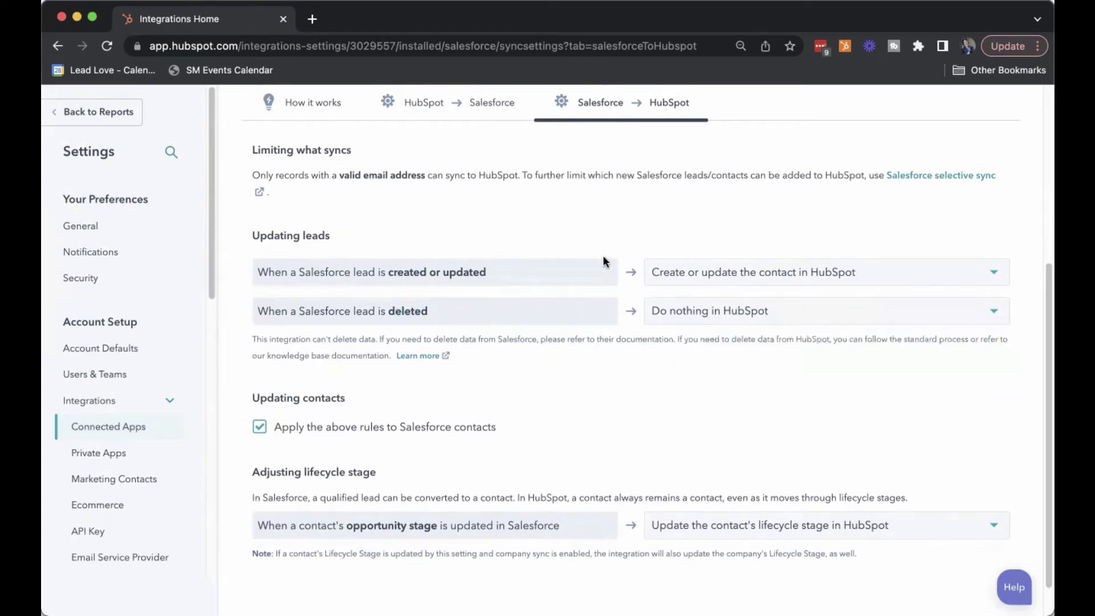
scroll(648, 226, "up", 1)
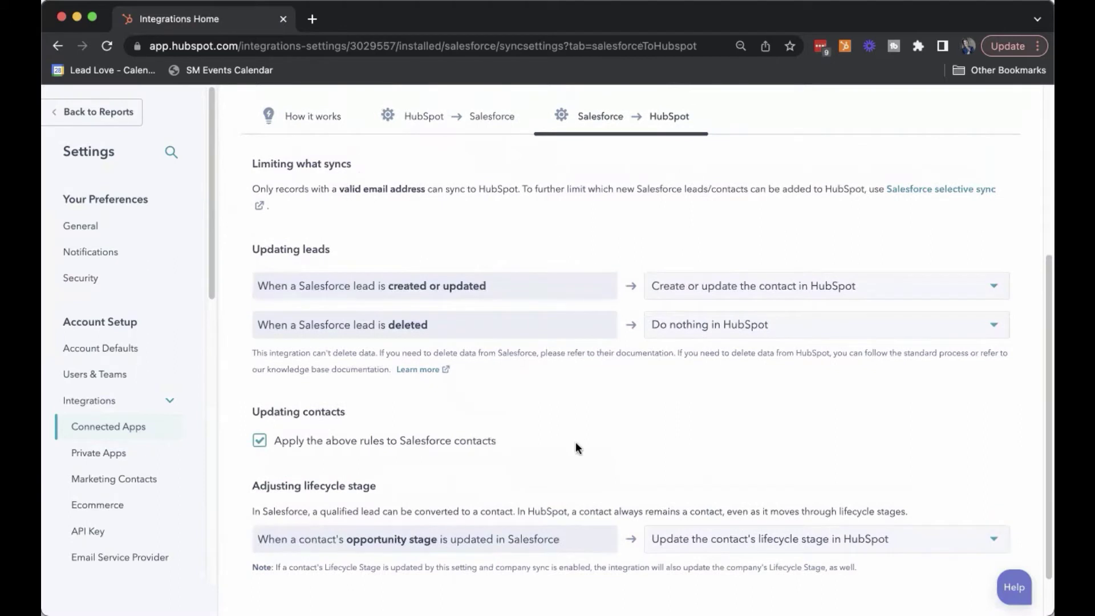
scroll(576, 443, "down", 1)
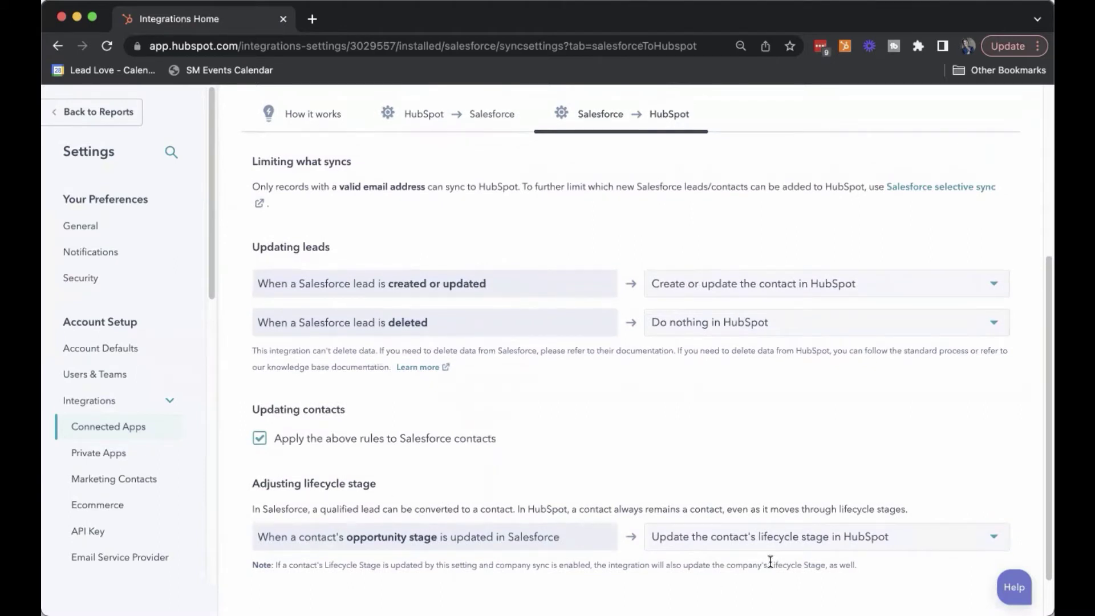
scroll(416, 456, "up", 4)
scroll(479, 341, "up", 3)
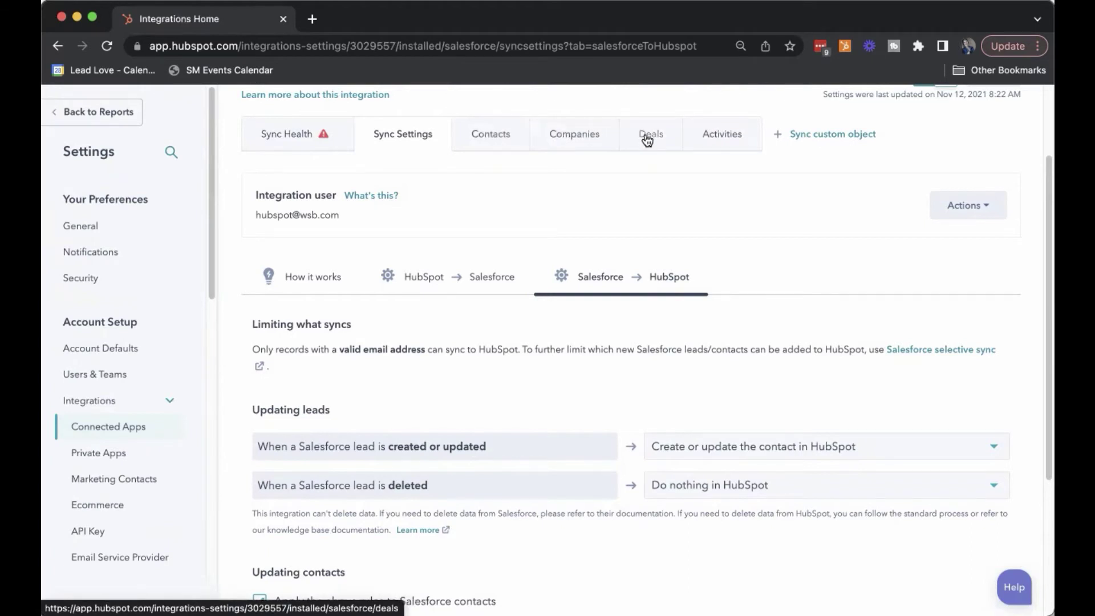
Bring up the Contact Field Mappings table and scroll through the contact mappings
left_click(490, 136)
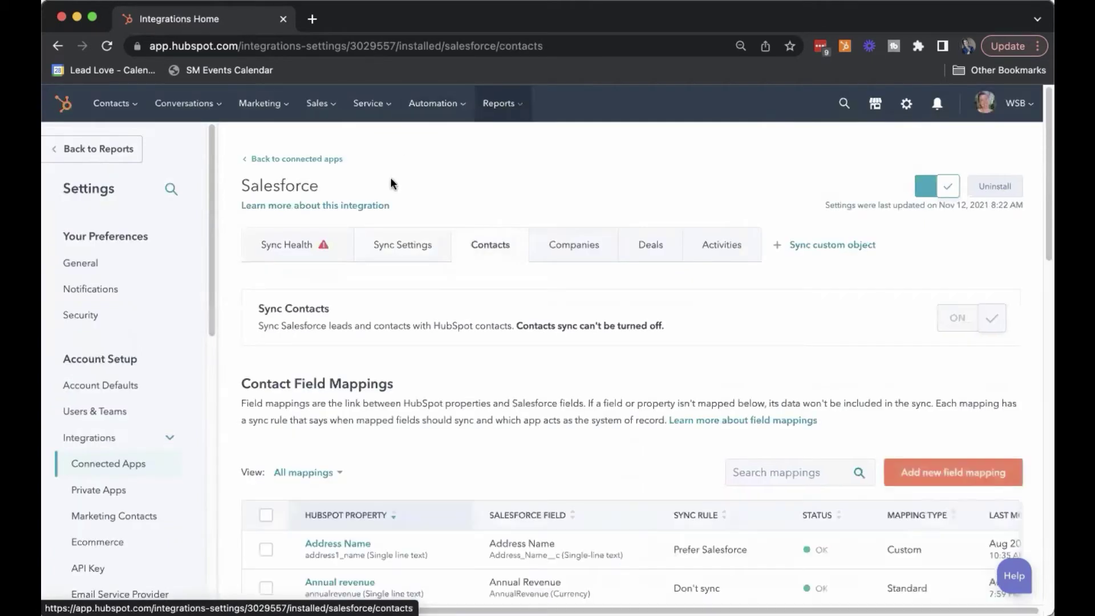
scroll(471, 192, "down", 3)
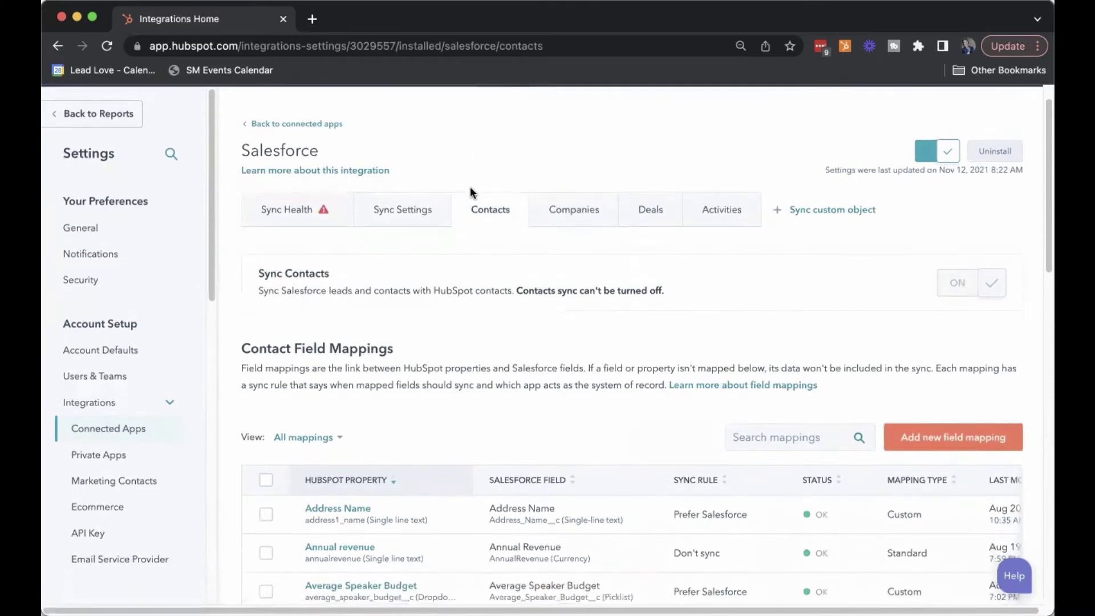
scroll(470, 189, "down", 5)
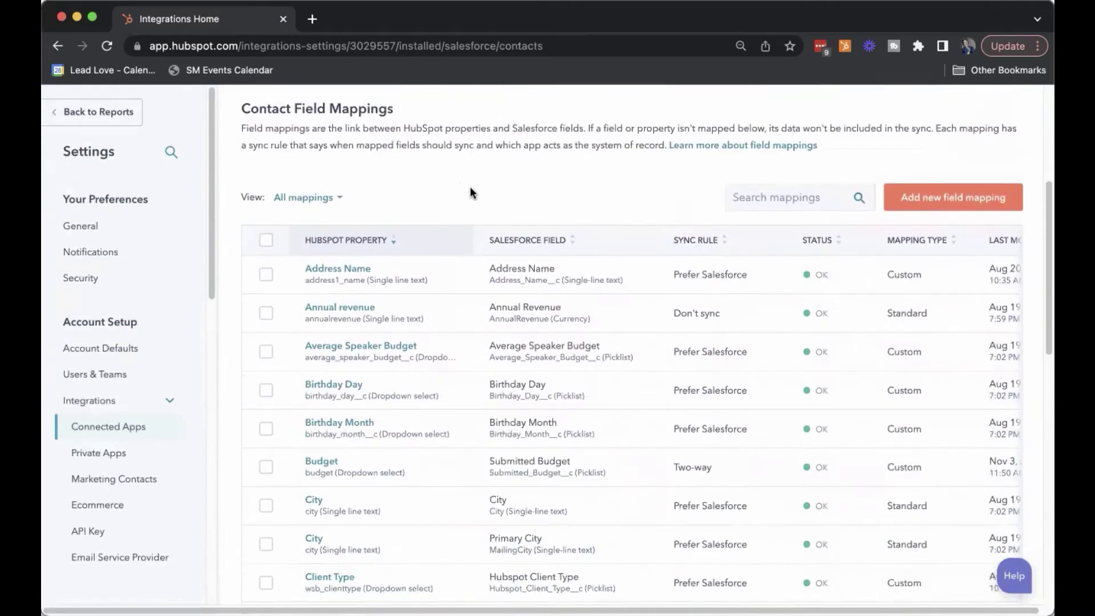
scroll(470, 192, "down", 12)
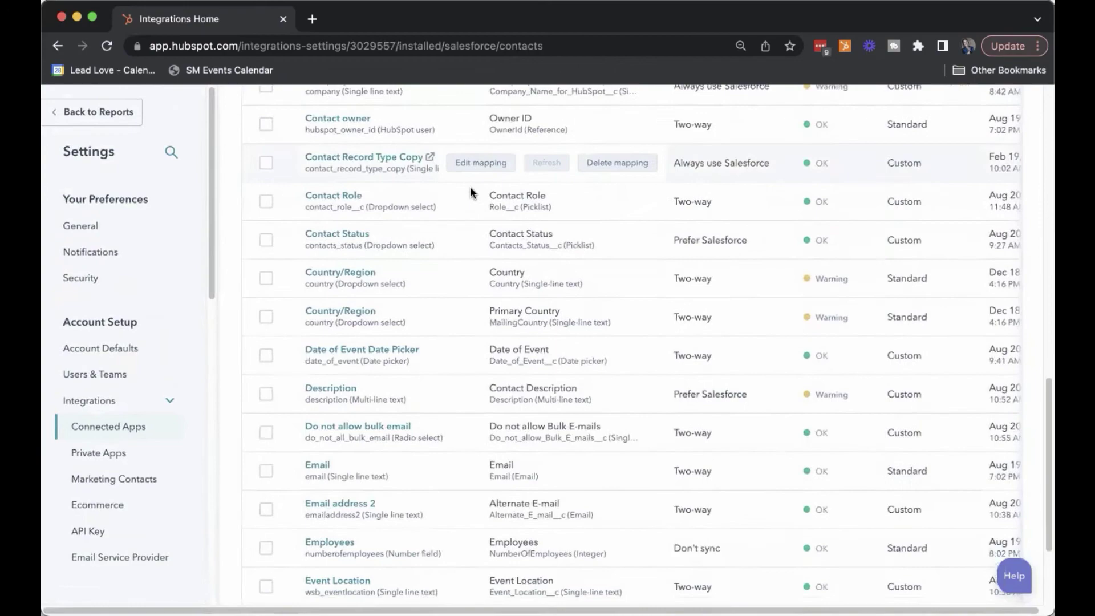
scroll(470, 193, "up", 15)
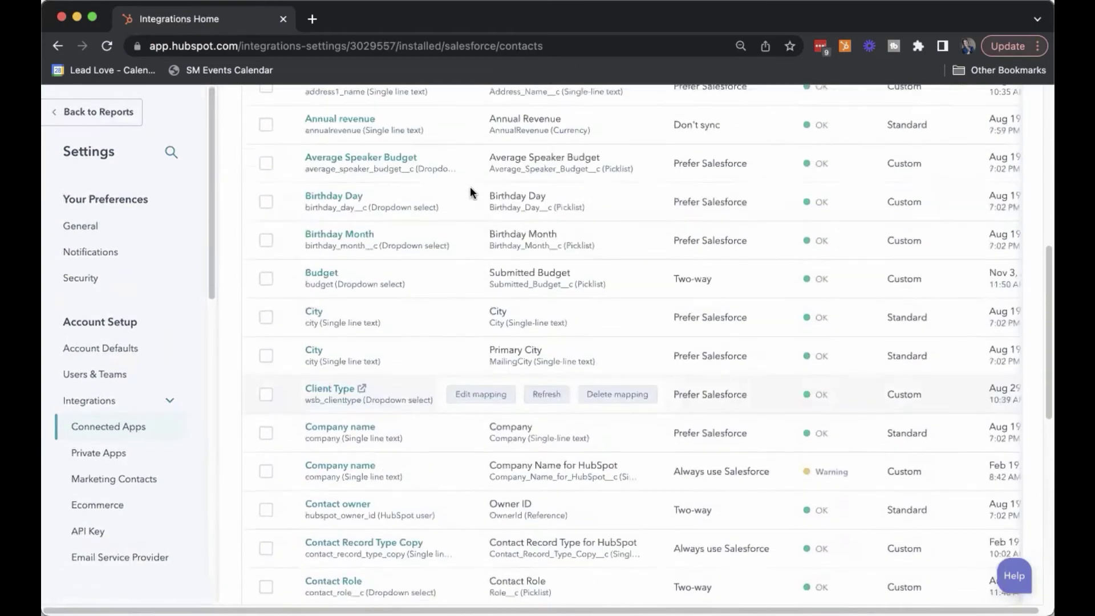
scroll(470, 193, "up", 1)
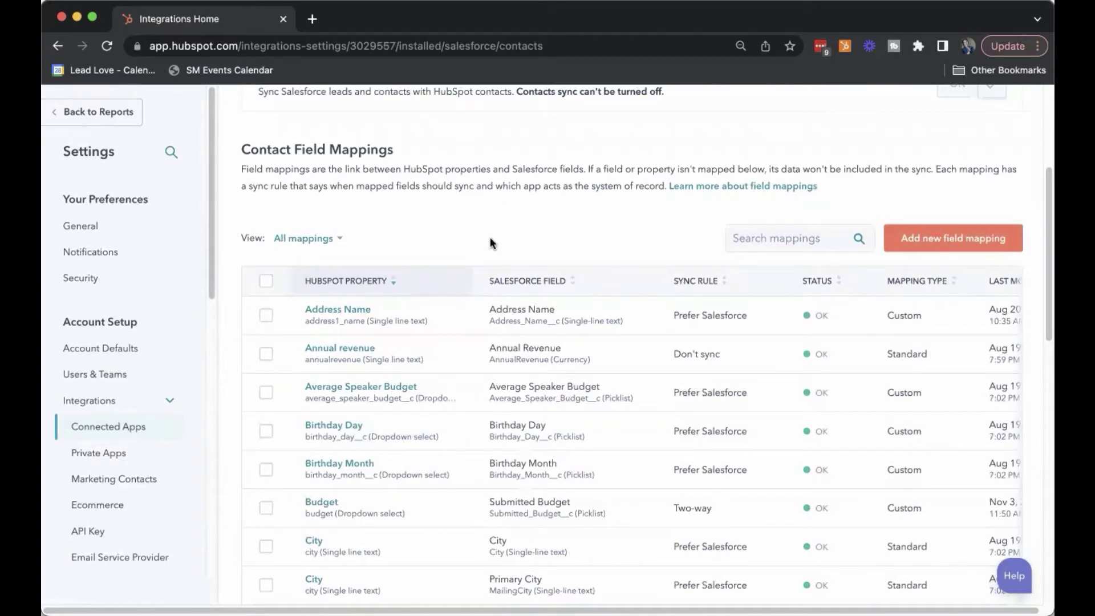
Highlight the Address Name row's Prefer Salesforce sync rule
mouse_move(545, 310)
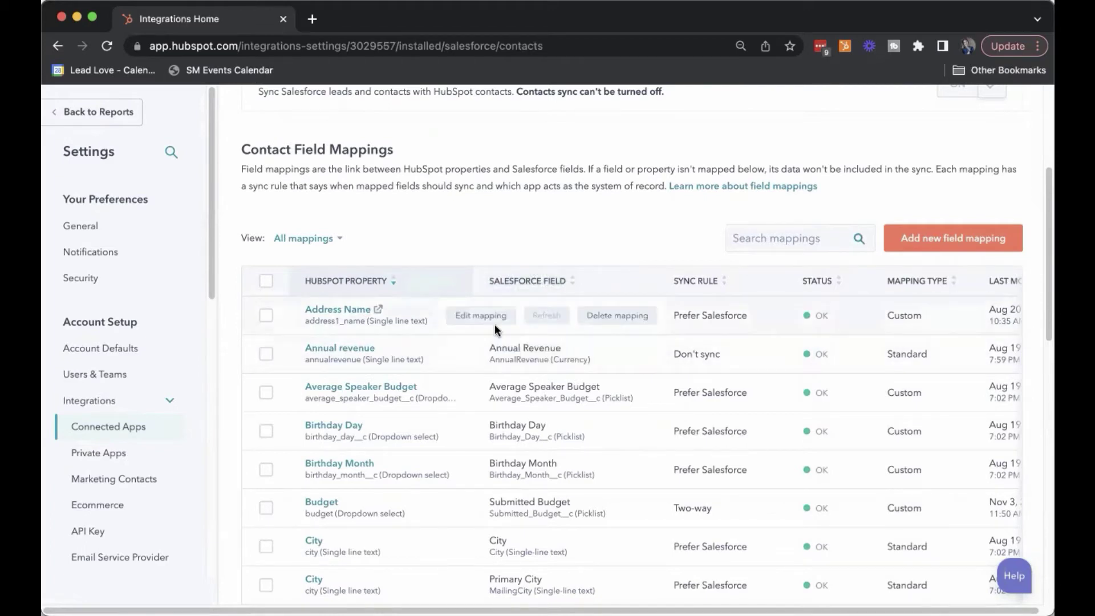
left_click_drag(726, 315, 689, 313)
left_click(725, 311)
left_click_drag(743, 312, 674, 317)
left_click(723, 315)
scroll(716, 443, "down", 1)
View the Address Name mapping's sync rule options, keep Prefer Salesforce, and go to Companies
left_click(479, 309)
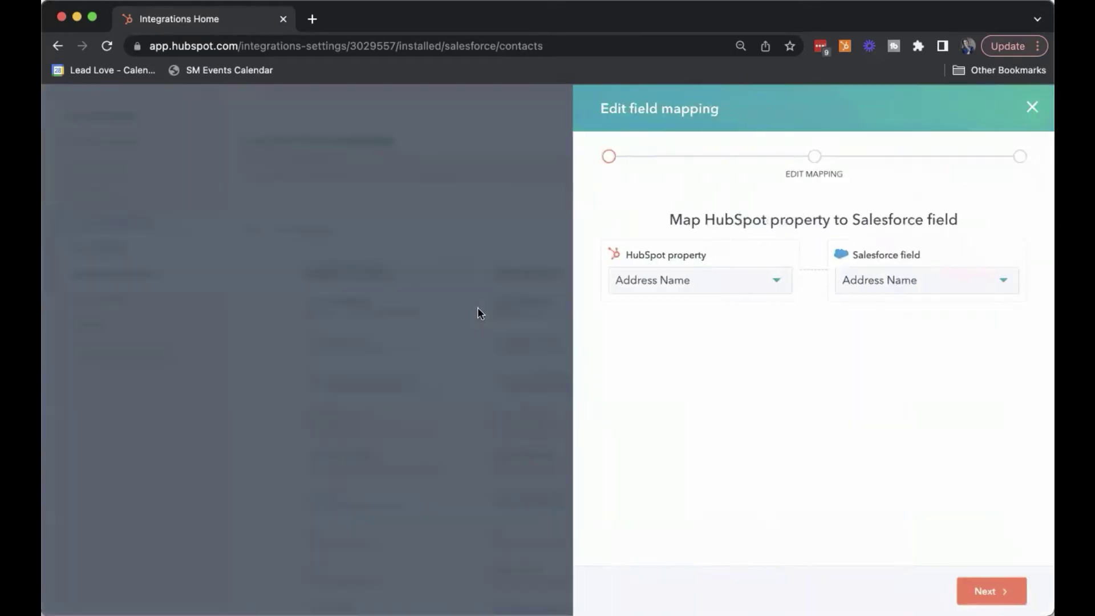
left_click(984, 591)
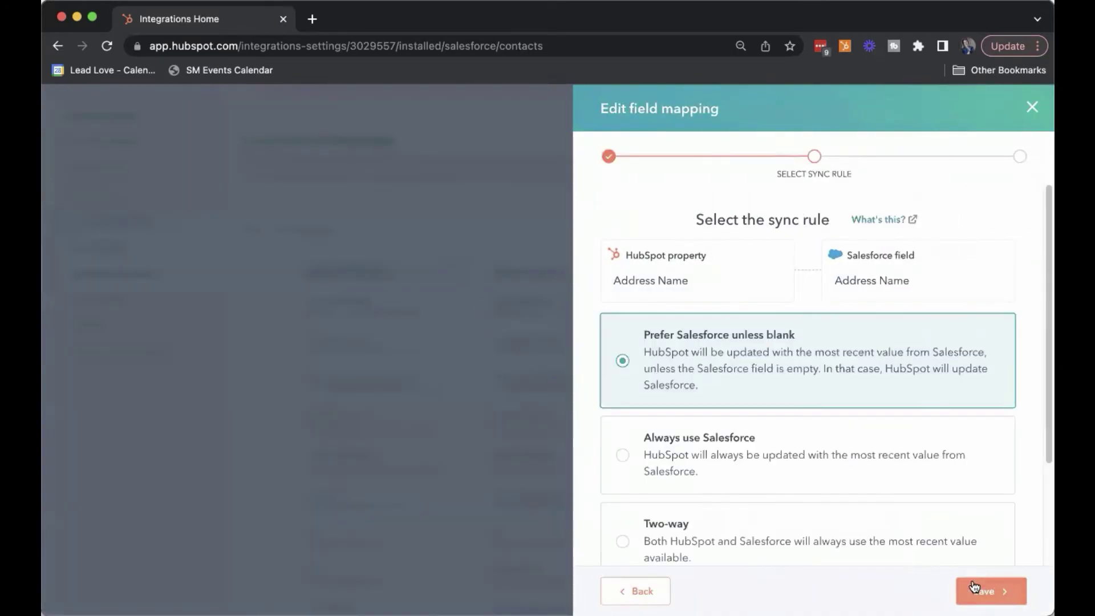
scroll(867, 384, "down", 3)
scroll(870, 387, "down", 1)
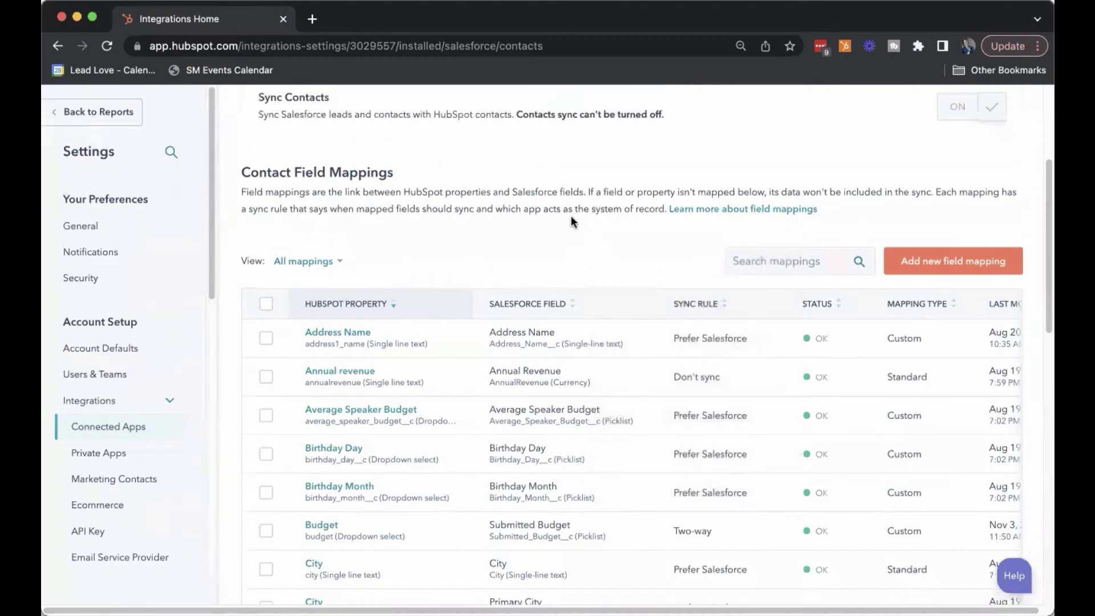
left_click(581, 125)
Scroll through the company field mappings, then begin adding a new company field mapping
scroll(485, 303, "down", 2)
scroll(485, 303, "down", 5)
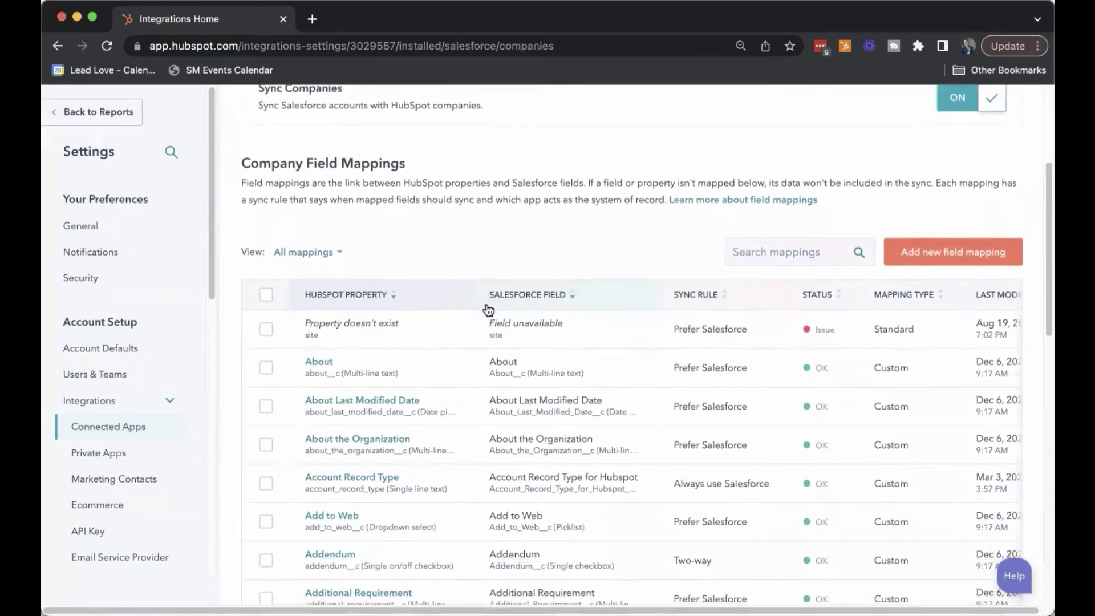
scroll(485, 308, "down", 1)
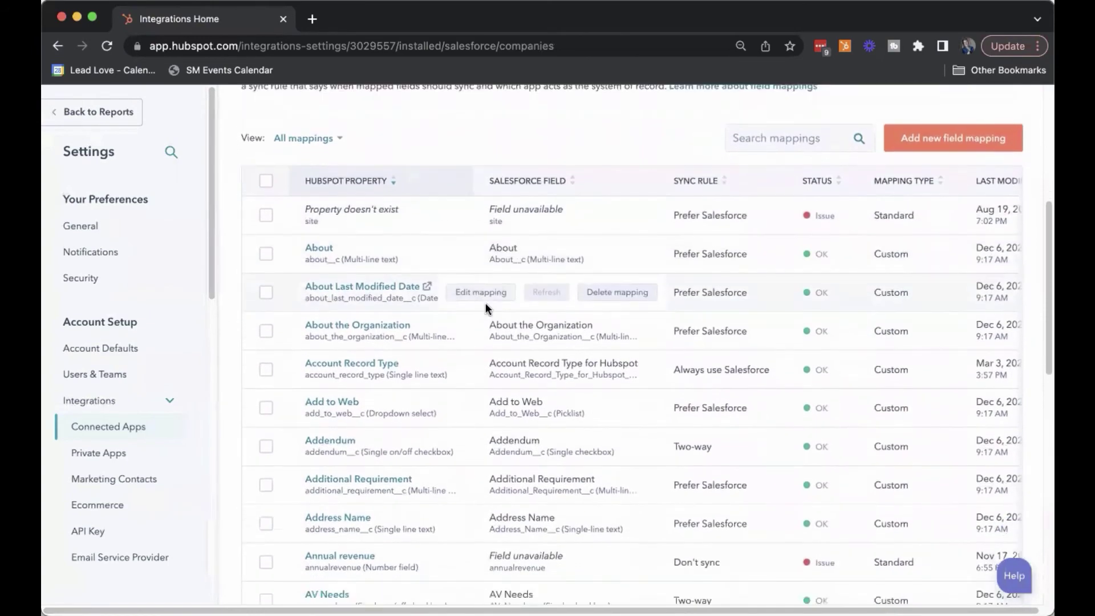
scroll(486, 304, "down", 1)
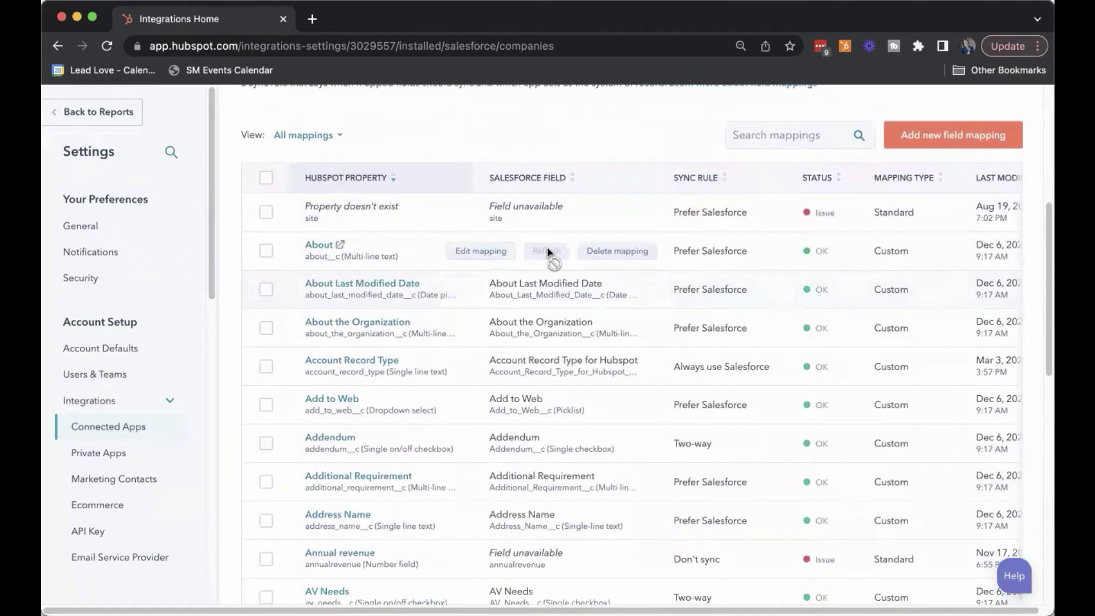
scroll(547, 245, "up", 3)
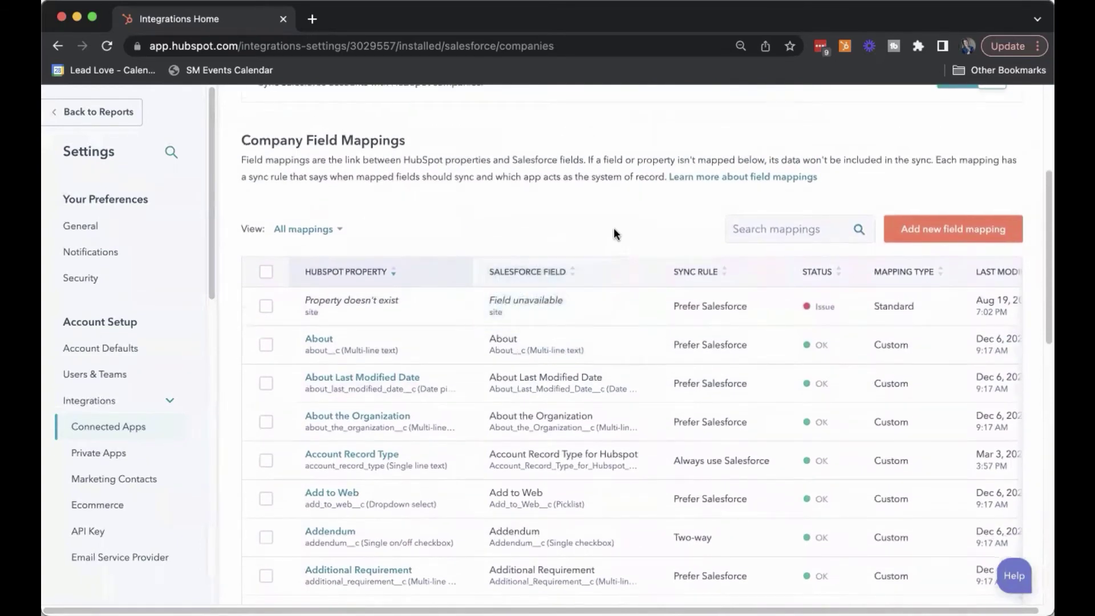
left_click(937, 227)
Browse the available HubSpot properties, then discard the new company mapping without choosing one
left_click(732, 281)
scroll(686, 456, "down", 2)
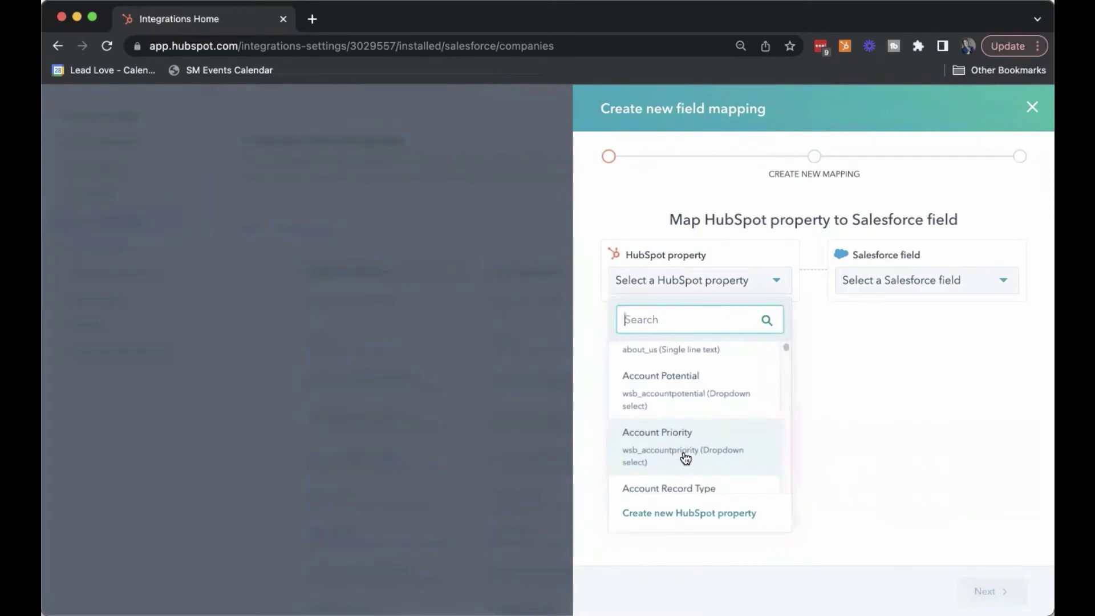
scroll(688, 412, "up", 1)
scroll(687, 412, "up", 1)
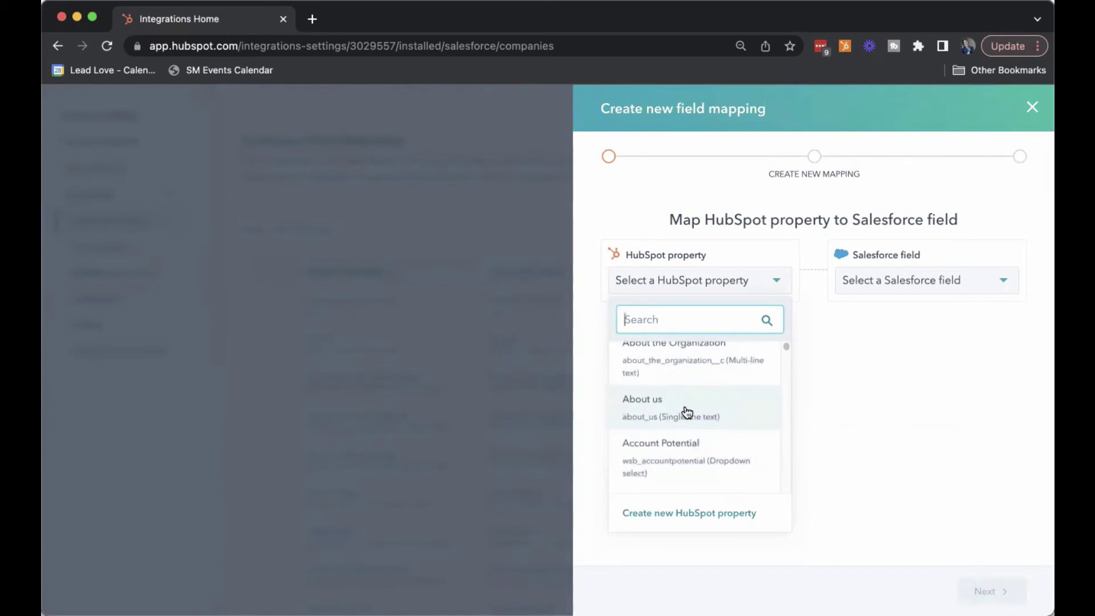
left_click(944, 405)
left_click(563, 229)
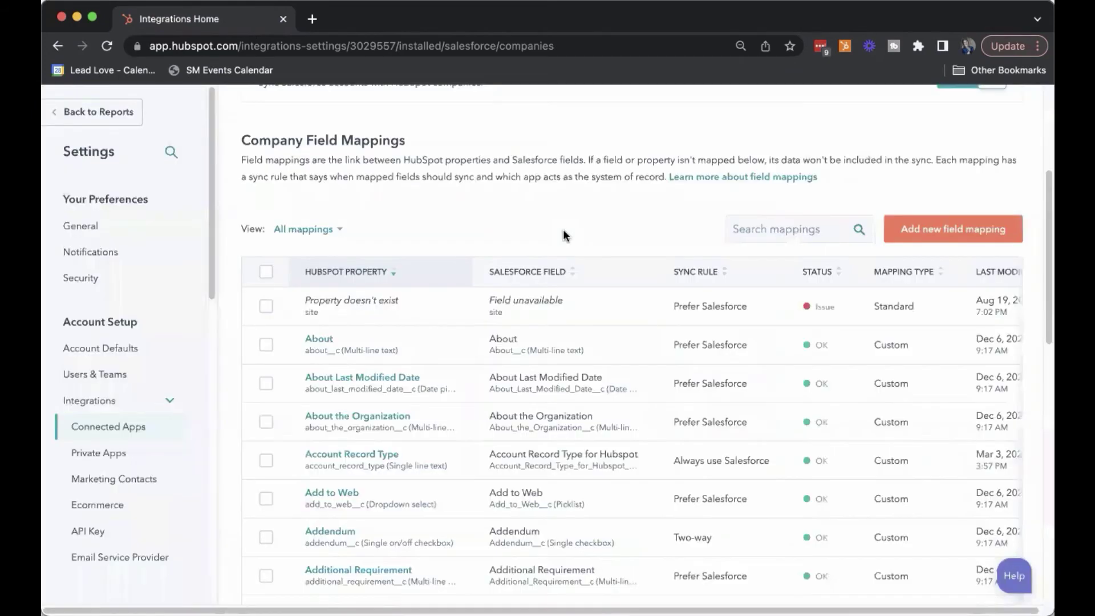
scroll(563, 229, "up", 2)
Switch to Deals and scroll through the deal mappings, all set to Always use Salesforce
left_click(651, 120)
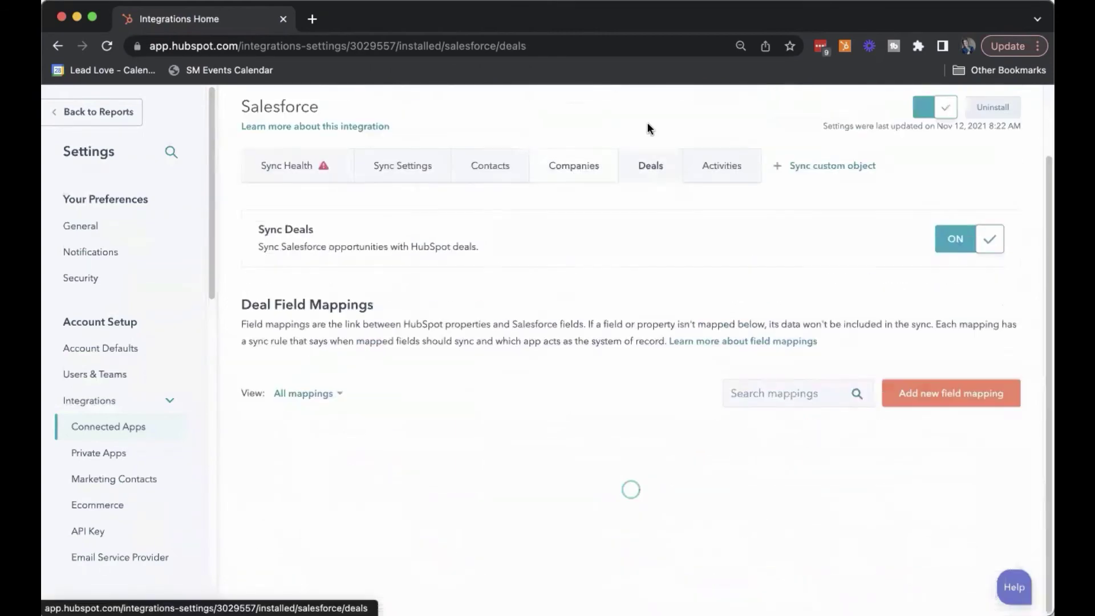
scroll(475, 319, "down", 1)
scroll(475, 320, "down", 2)
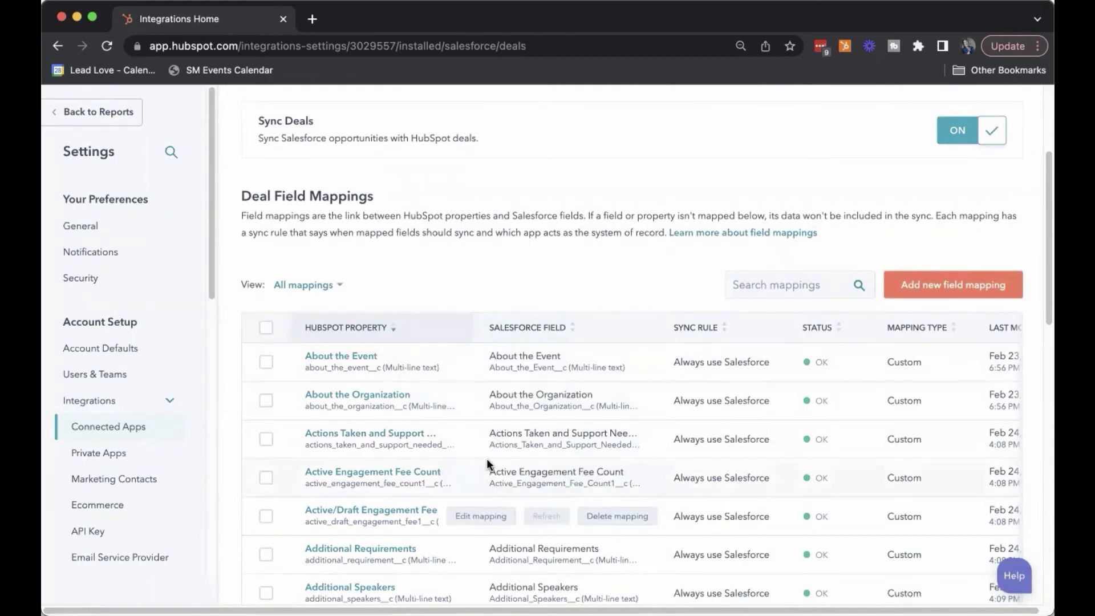
scroll(740, 474, "down", 1)
scroll(743, 465, "down", 2)
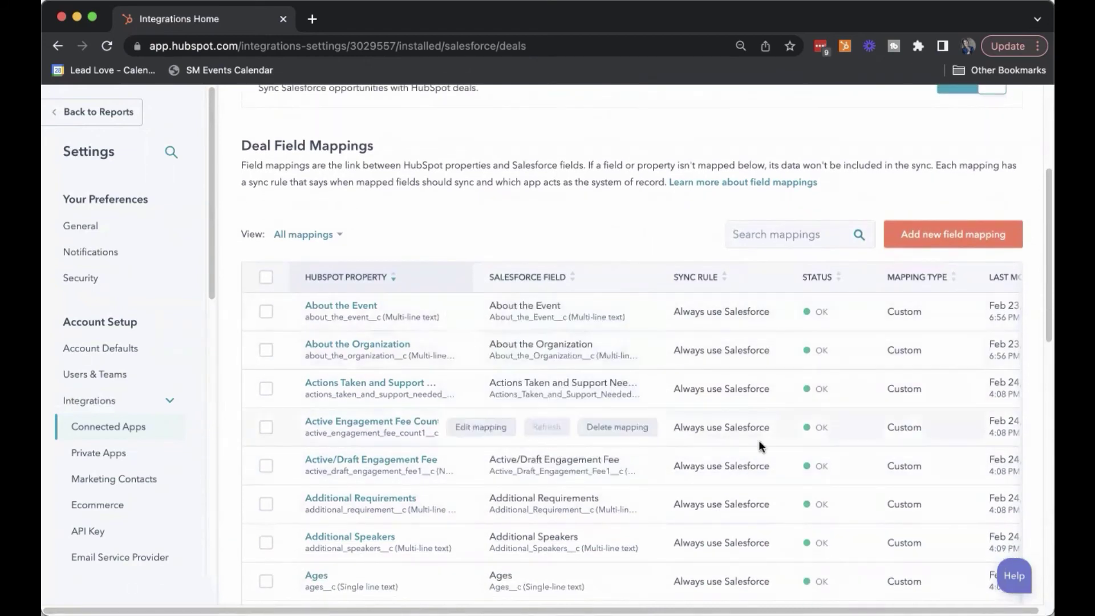
scroll(759, 440, "down", 1)
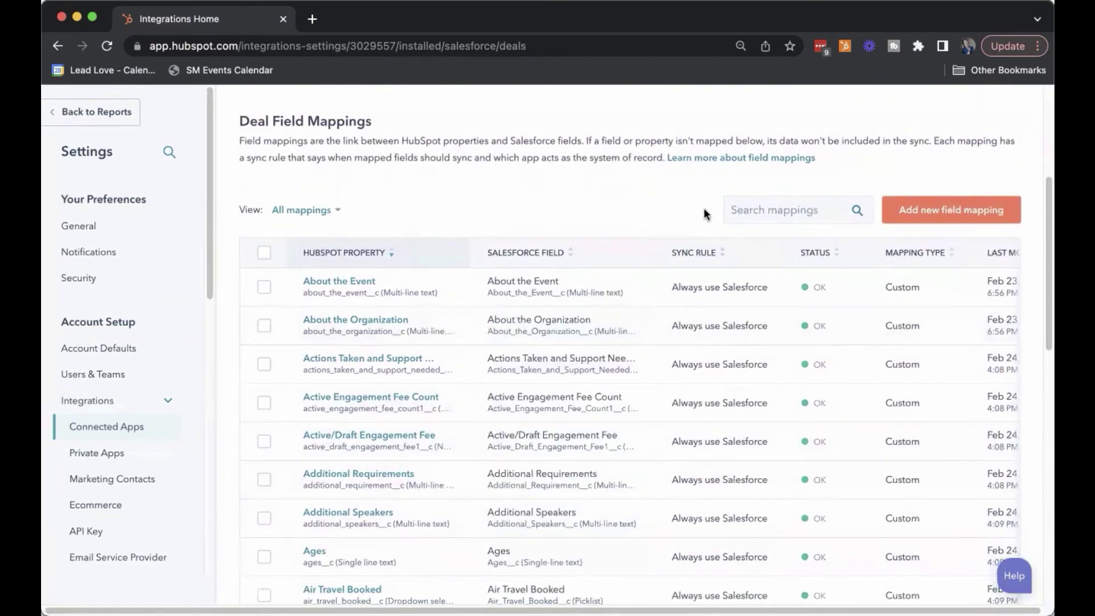
scroll(612, 206, "up", 3)
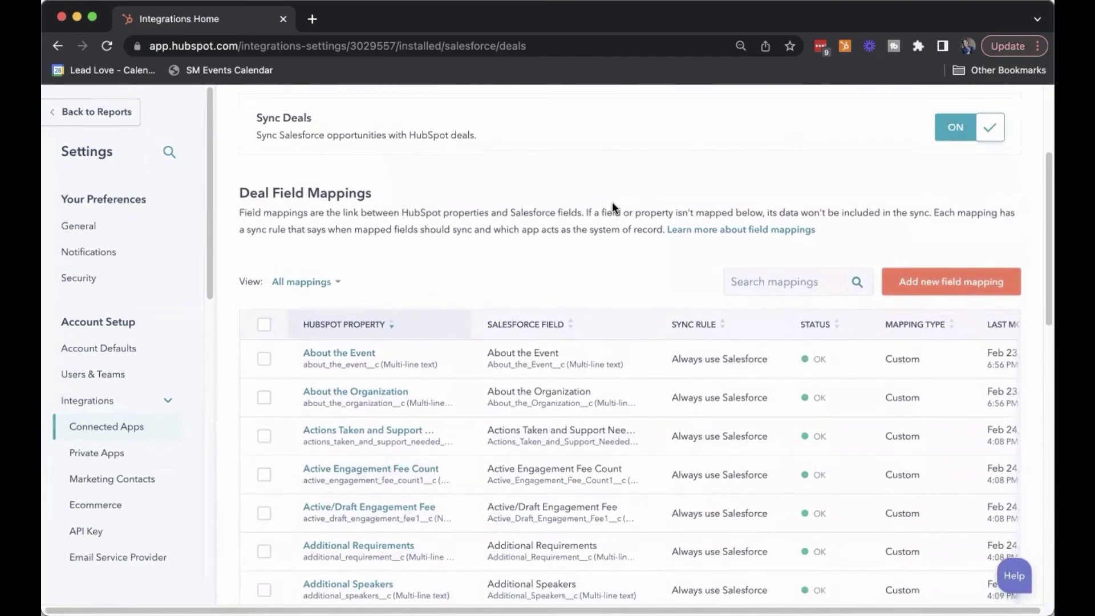
scroll(613, 205, "up", 3)
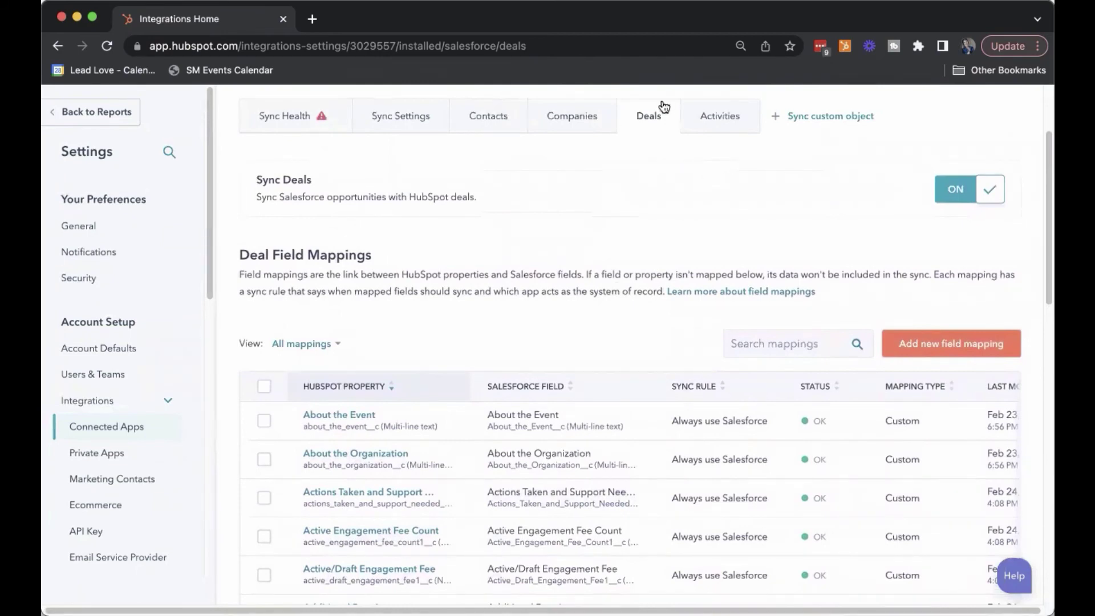
Review the Salesforce Activities tab: task sync off and all Timeline sync events unchecked
left_click(722, 108)
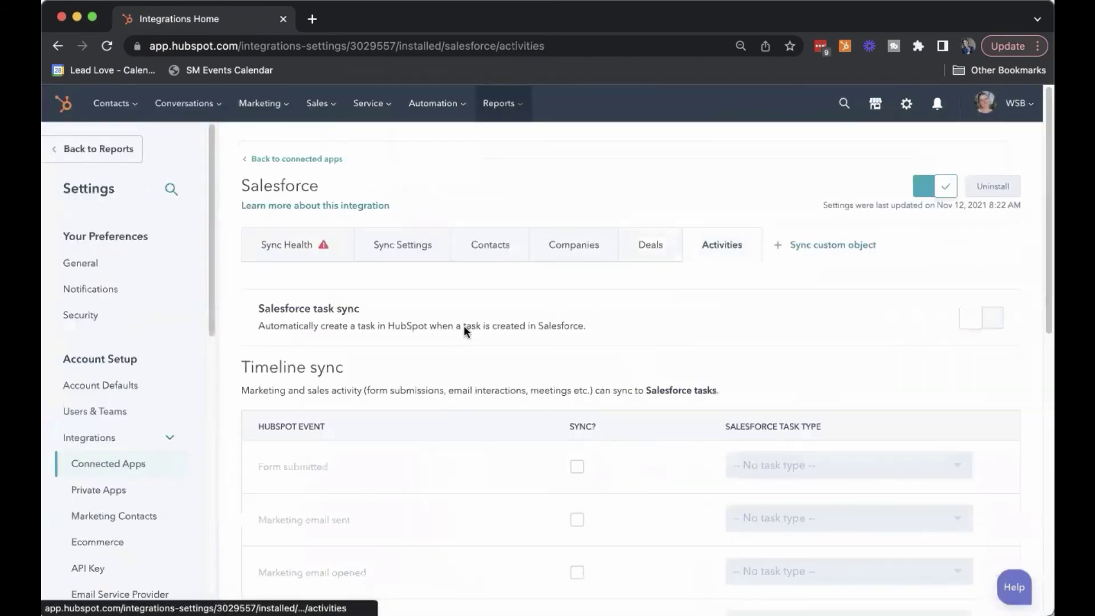
scroll(444, 334, "down", 5)
scroll(444, 334, "down", 2)
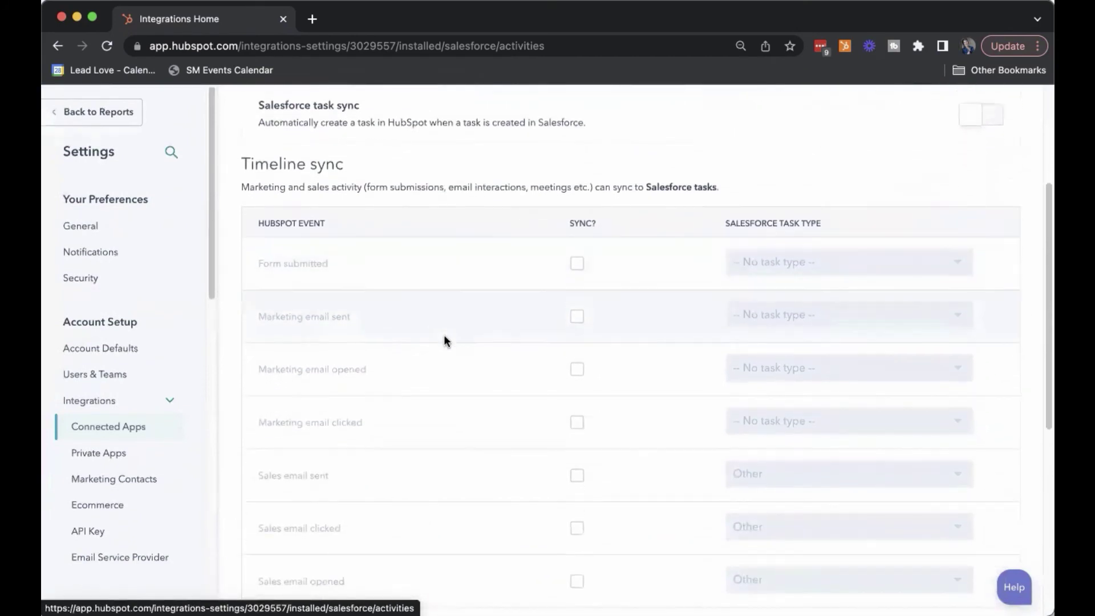
scroll(444, 334, "up", 1)
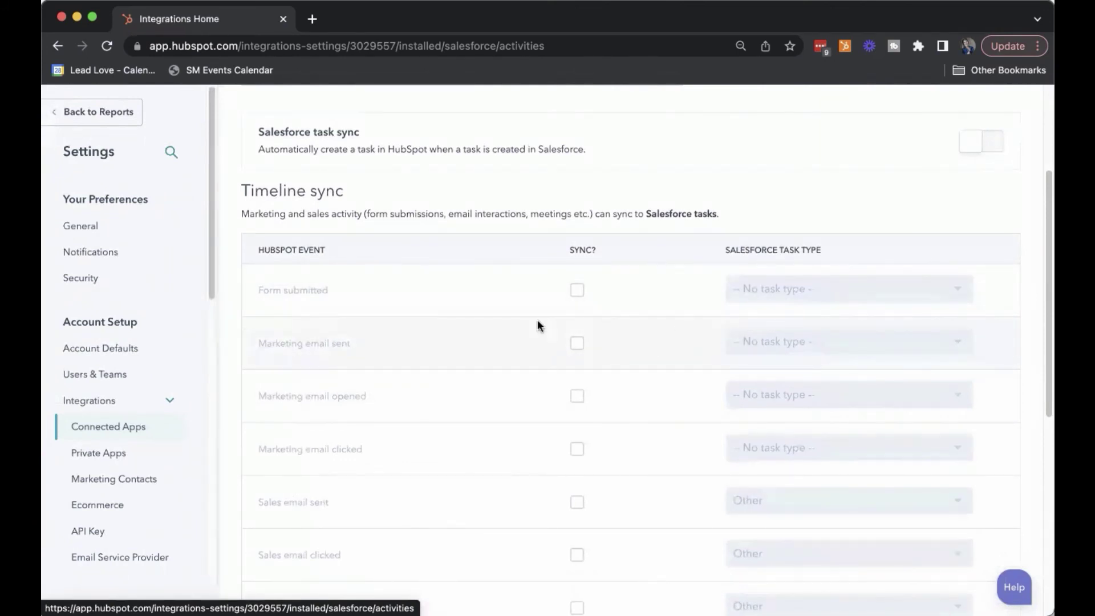
scroll(572, 423, "down", 4)
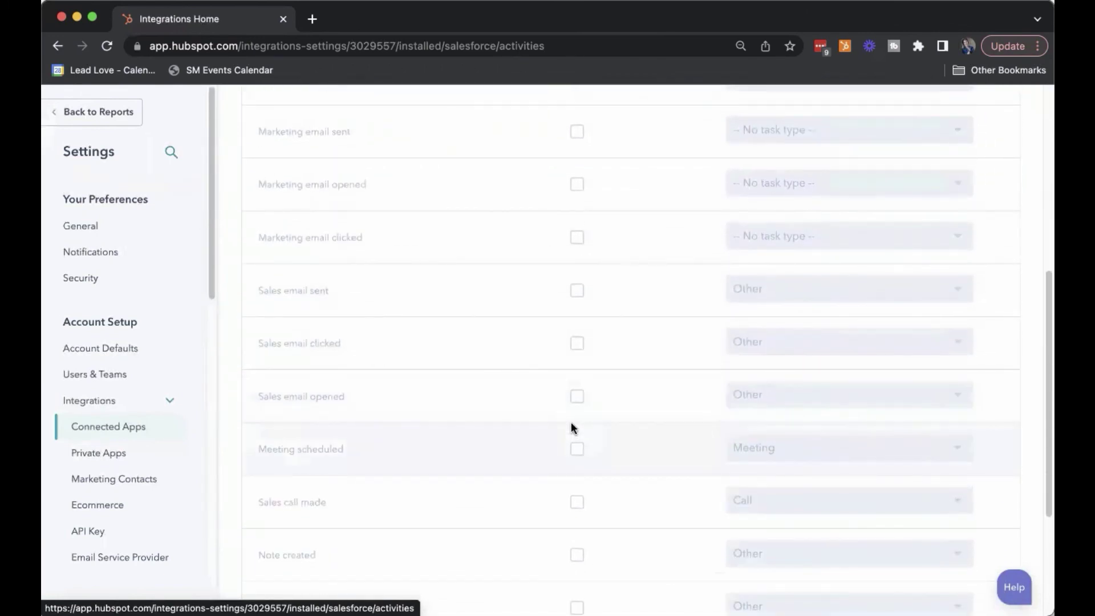
scroll(573, 428, "up", 4)
scroll(572, 425, "up", 1)
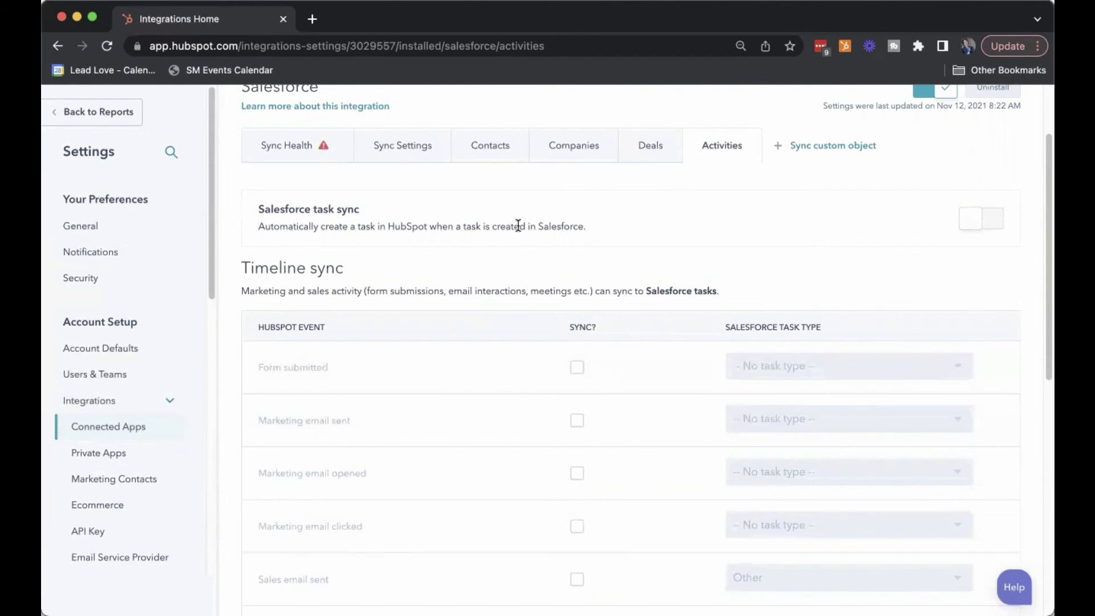
scroll(518, 226, "up", 1)
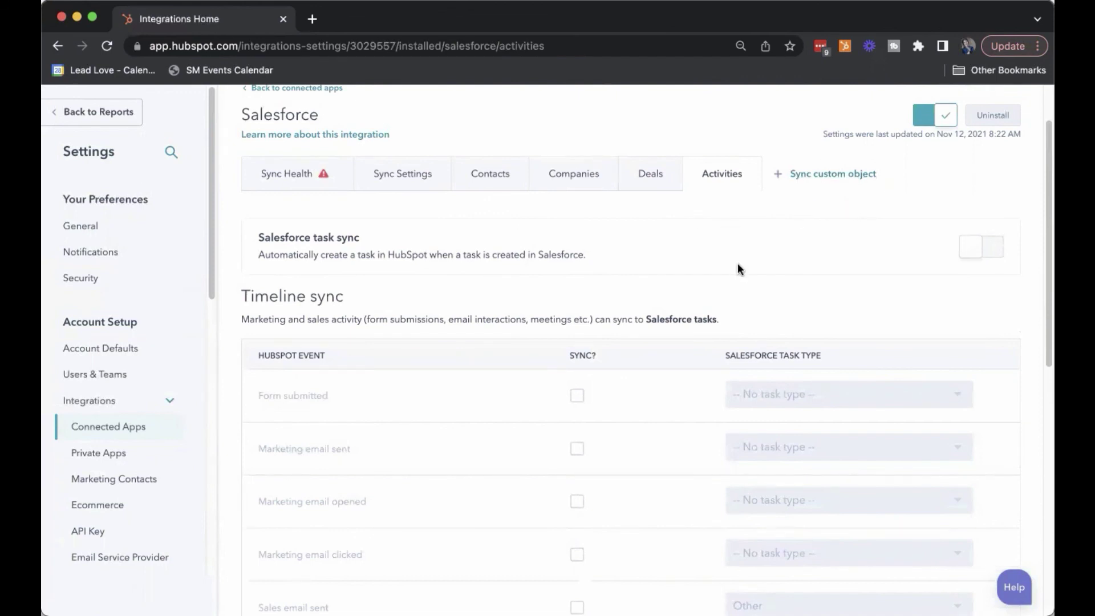
scroll(738, 264, "up", 2)
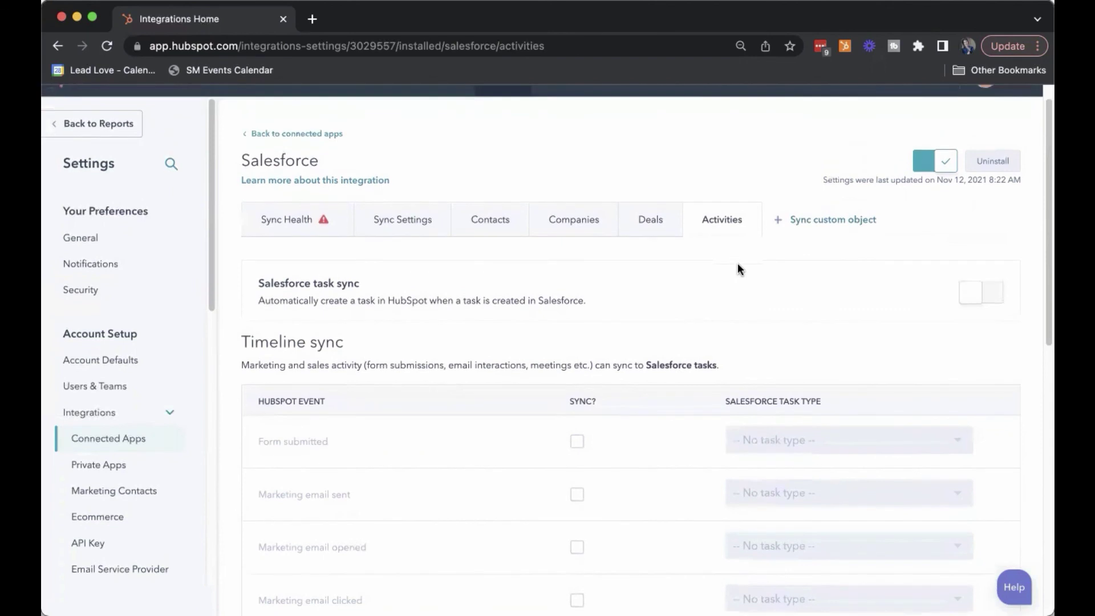
scroll(737, 269, "down", 2)
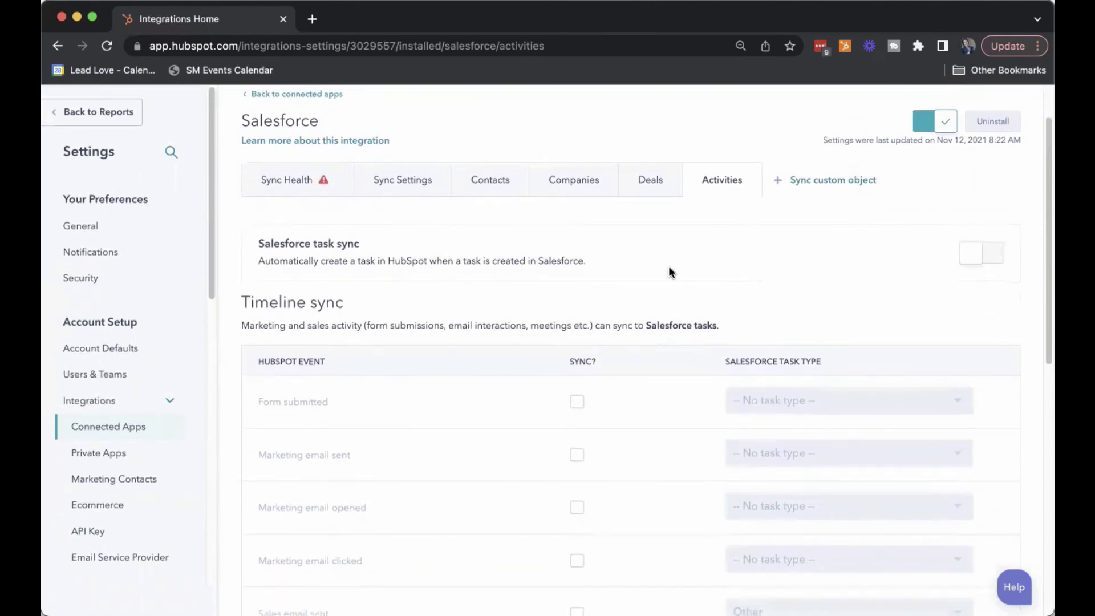
scroll(669, 266, "down", 1)
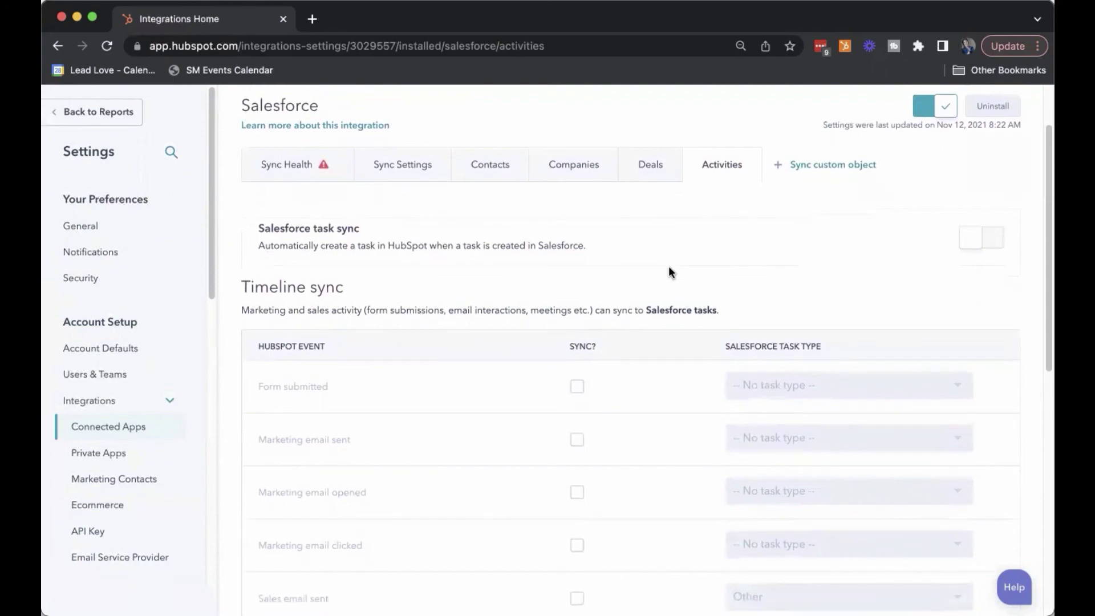